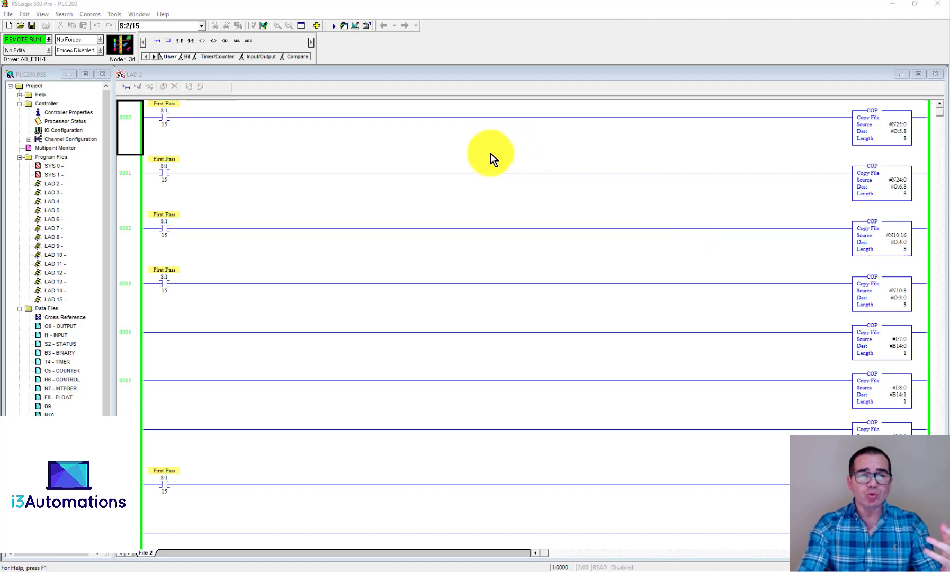
Step: Set up a CSV ASCII export of the database that includes Addr/Symbol Desc
click(115, 15)
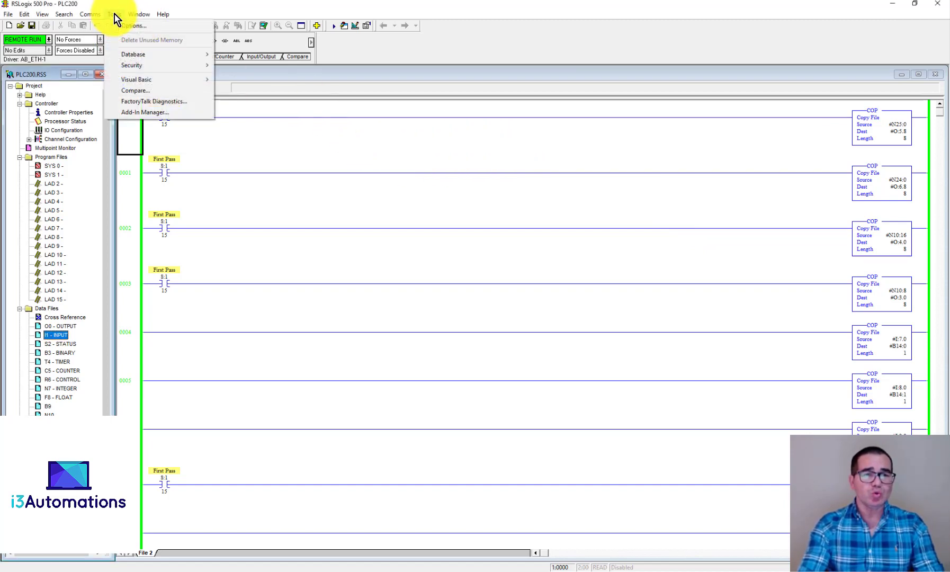
mouse_move(144, 57)
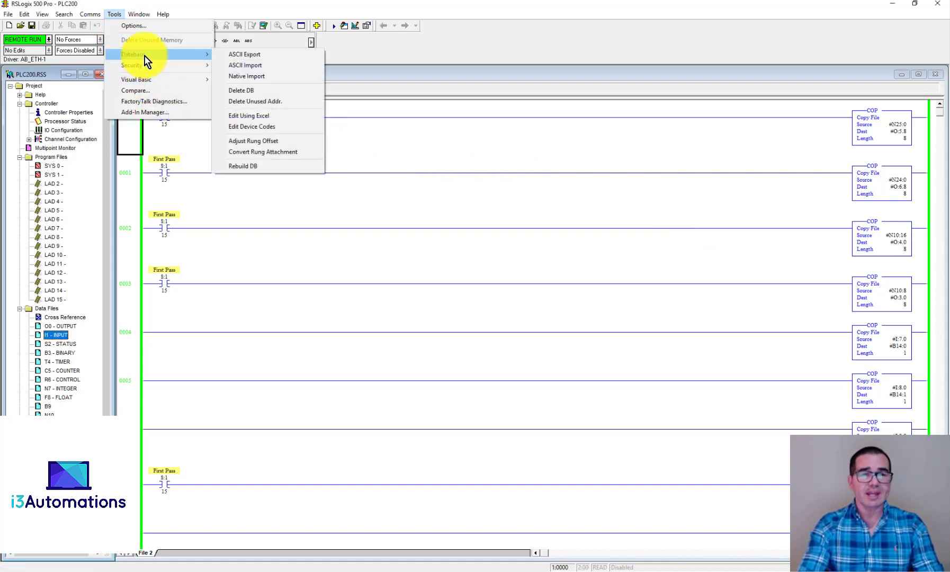
click(276, 55)
click(415, 215)
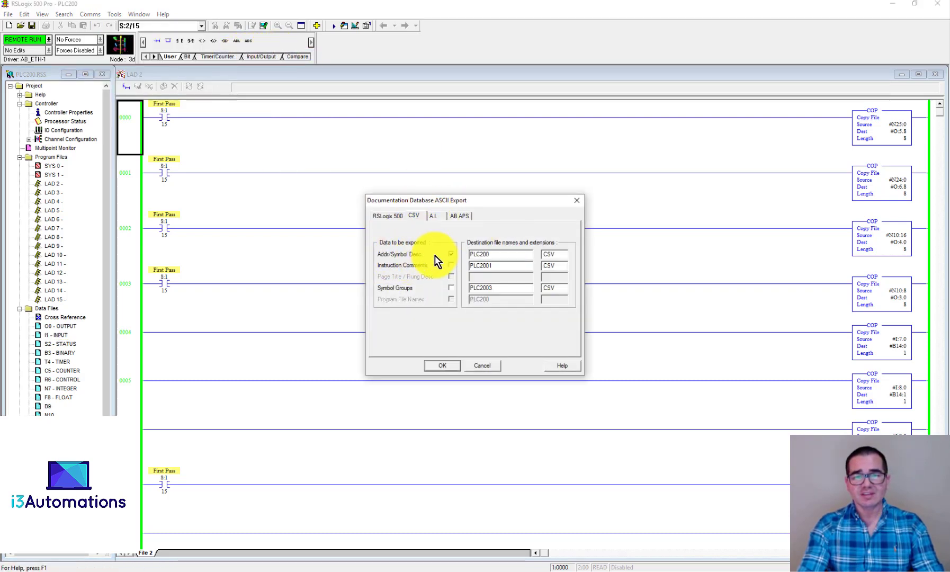
click(452, 255)
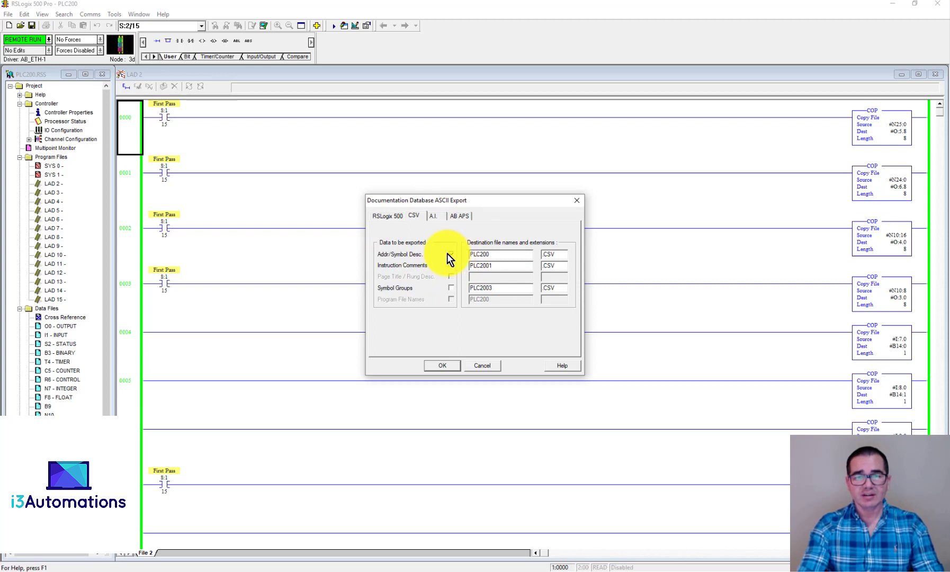
click(451, 255)
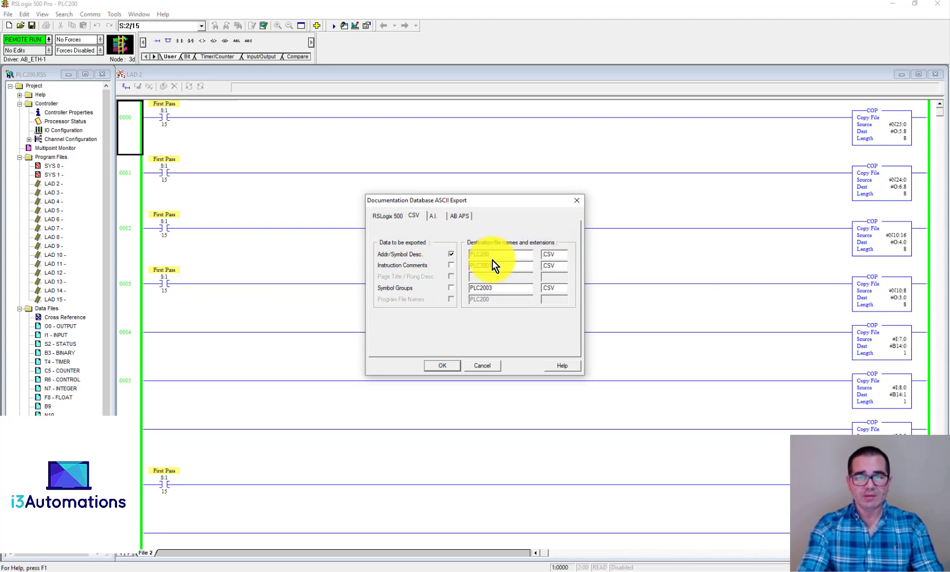
click(449, 365)
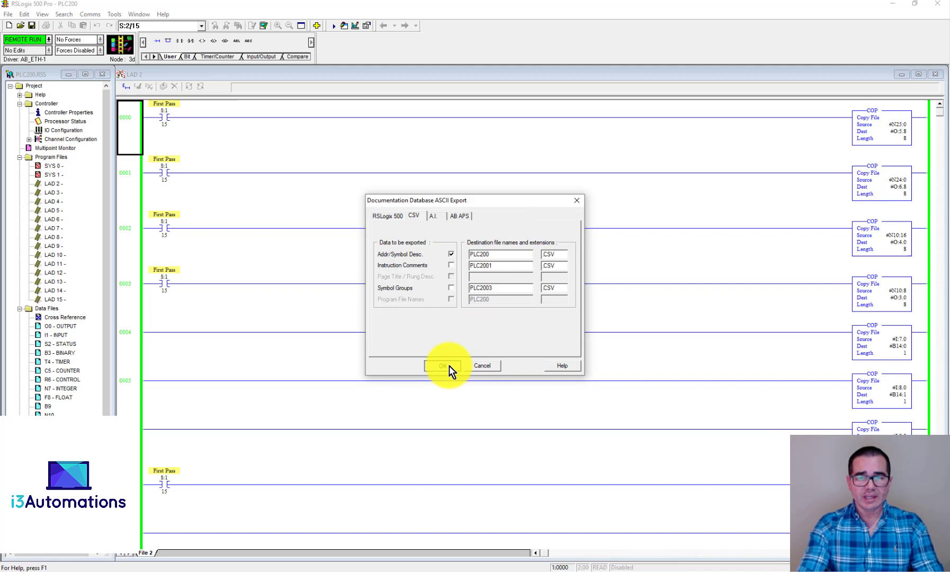
Step: Save the export to the Desktop folder as PLC200.CSV and acknowledge the export results
double_click(441, 269)
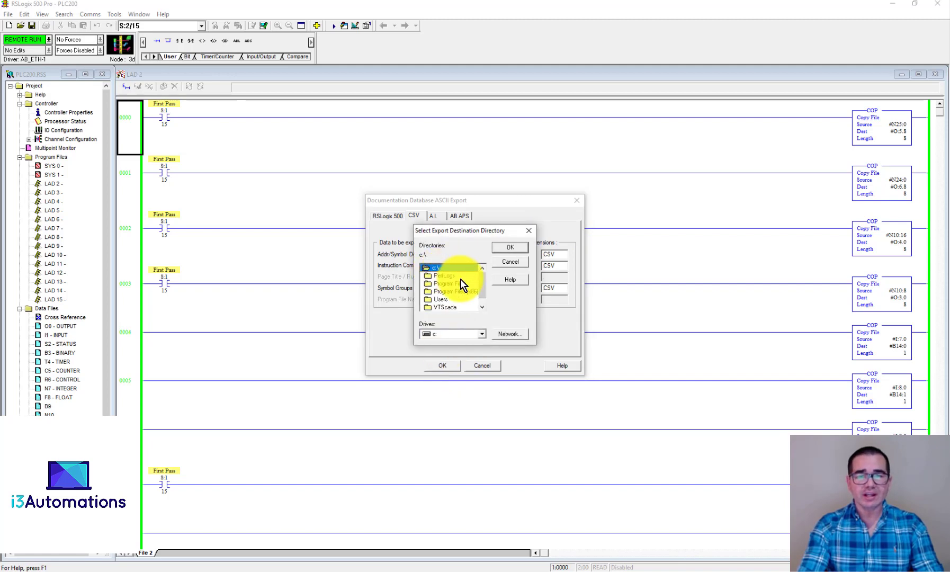
double_click(441, 299)
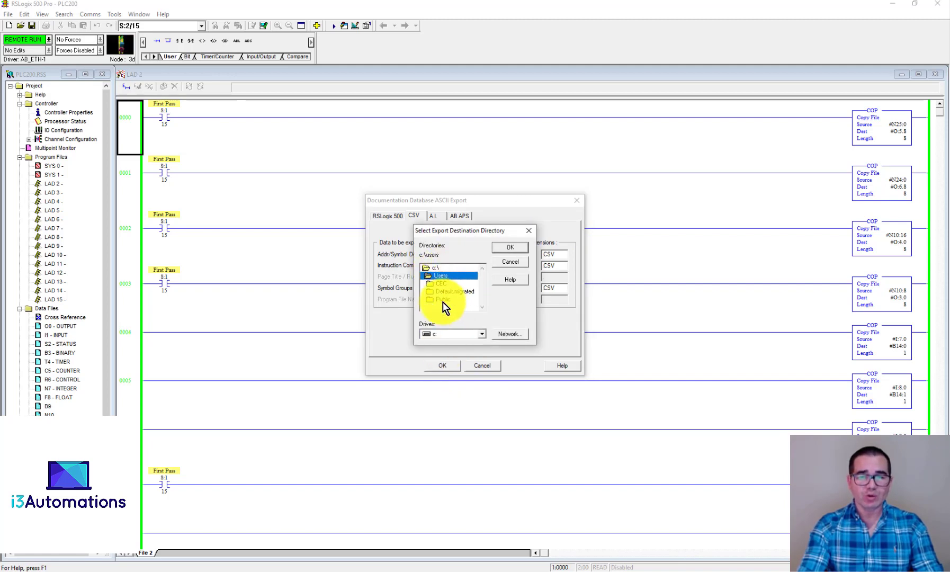
double_click(444, 285)
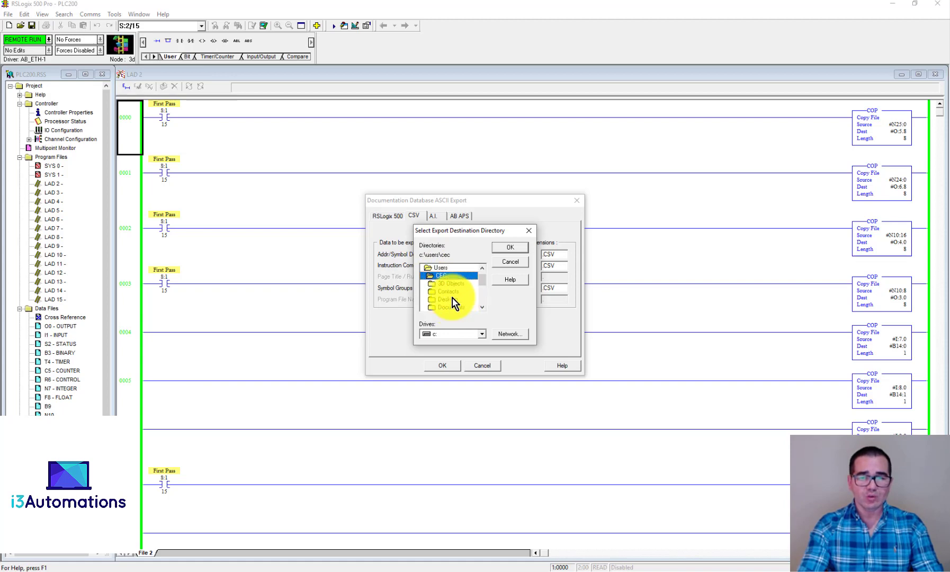
double_click(451, 292)
click(519, 247)
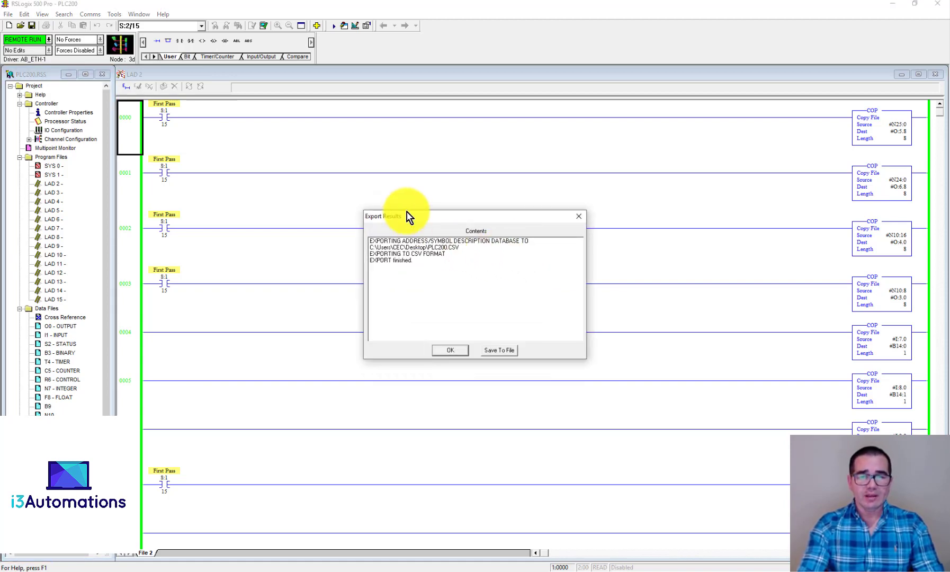
click(450, 351)
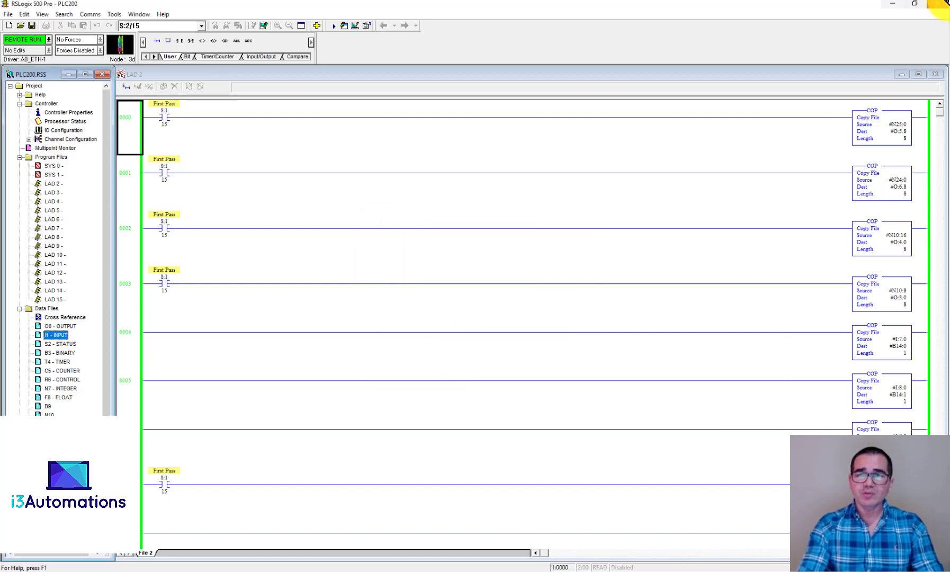
Step: Open PLC200.CSV from the desktop in Excel and scroll through the address rows, then back to the top
click(891, 6)
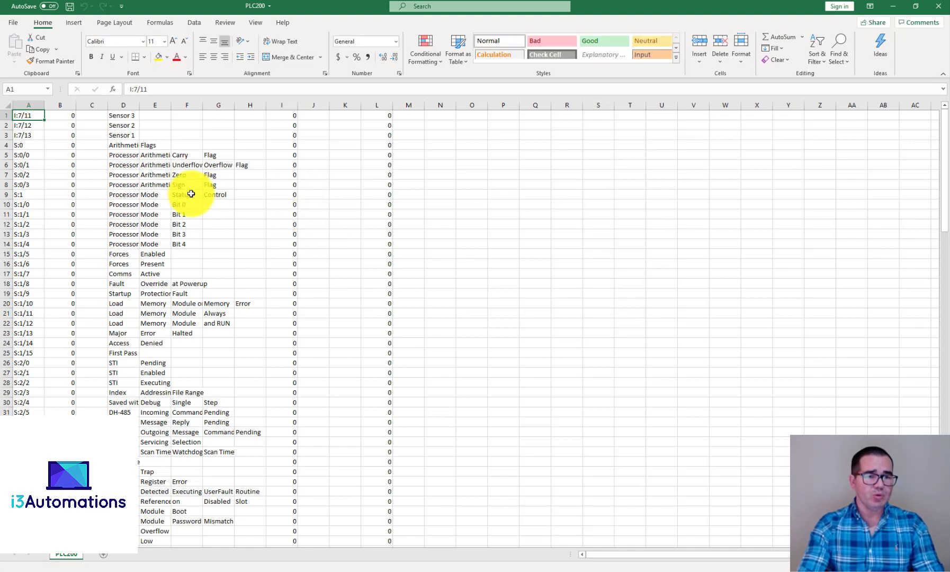
scroll(275, 233, down, 20)
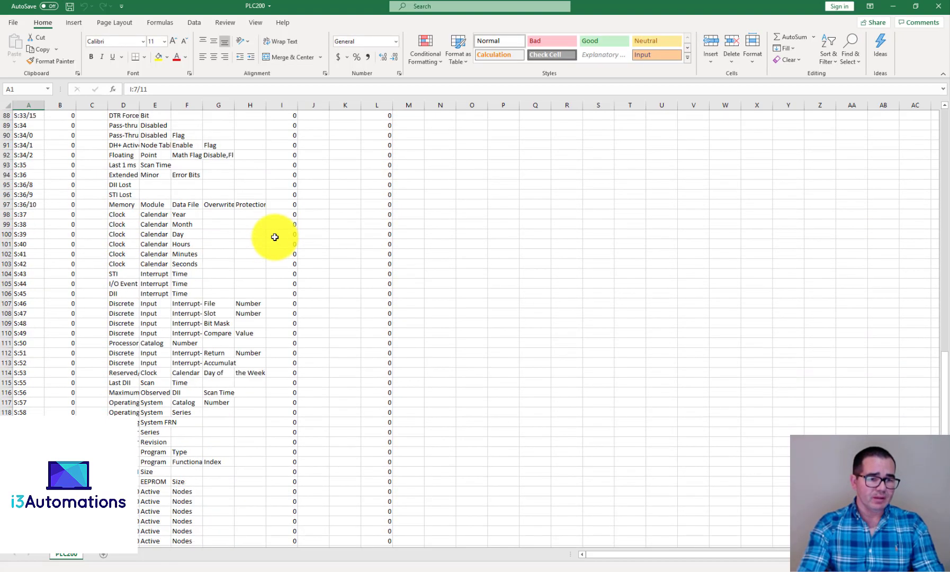
scroll(275, 238, down, 20)
scroll(273, 237, up, 15)
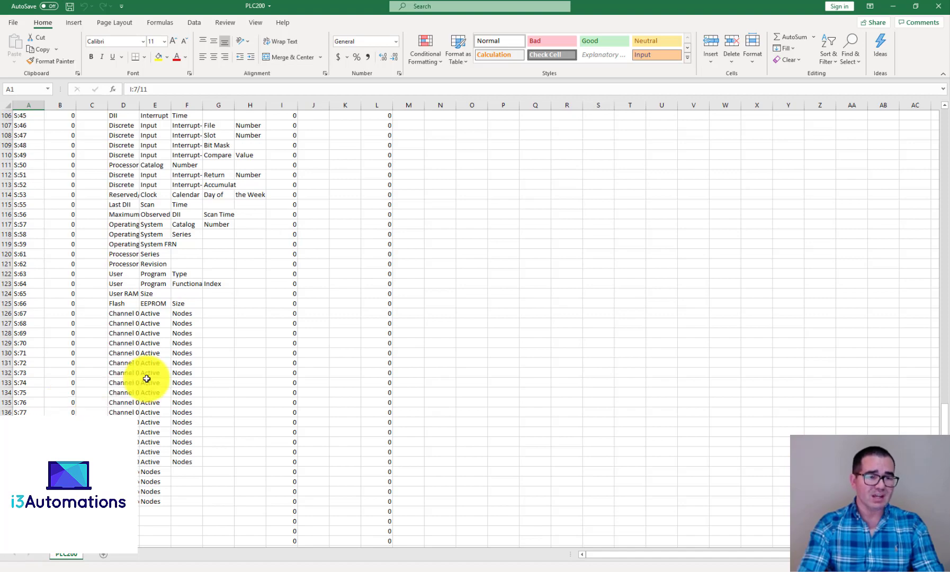
scroll(286, 267, up, 6)
scroll(291, 267, up, 5)
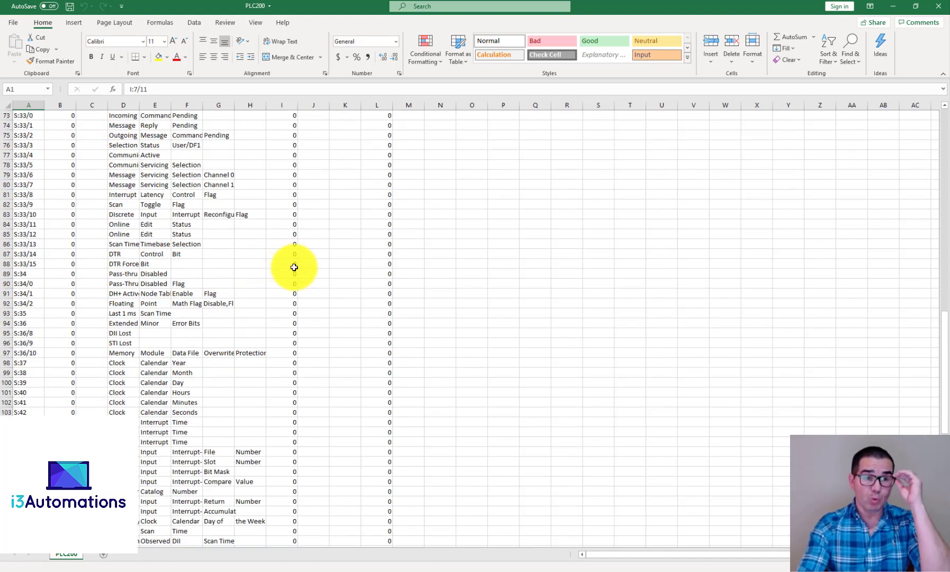
scroll(293, 268, up, 20)
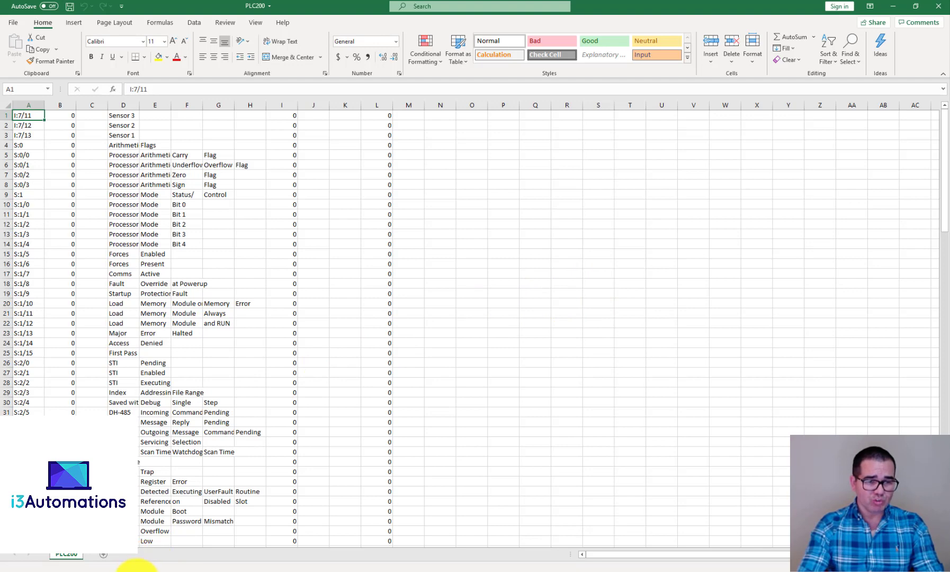
Step: Switch between RSLogix and Excel, ending with the PLC200 ladder program in front
click(136, 568)
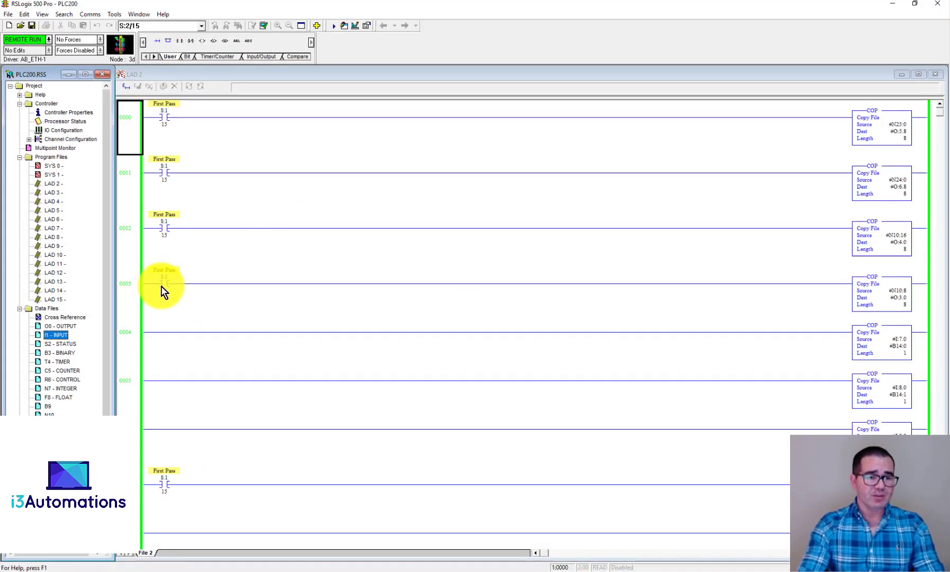
click(163, 569)
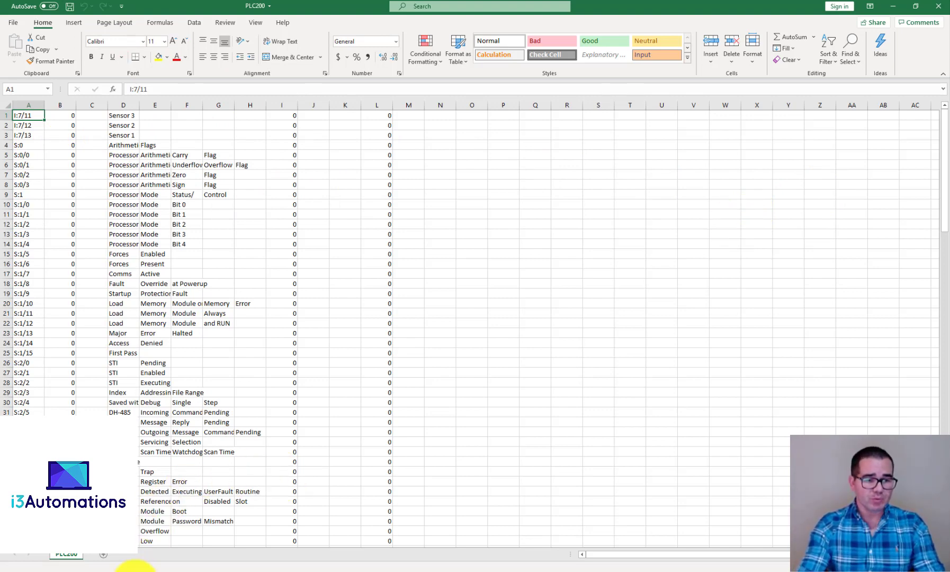
key(alt+Tab)
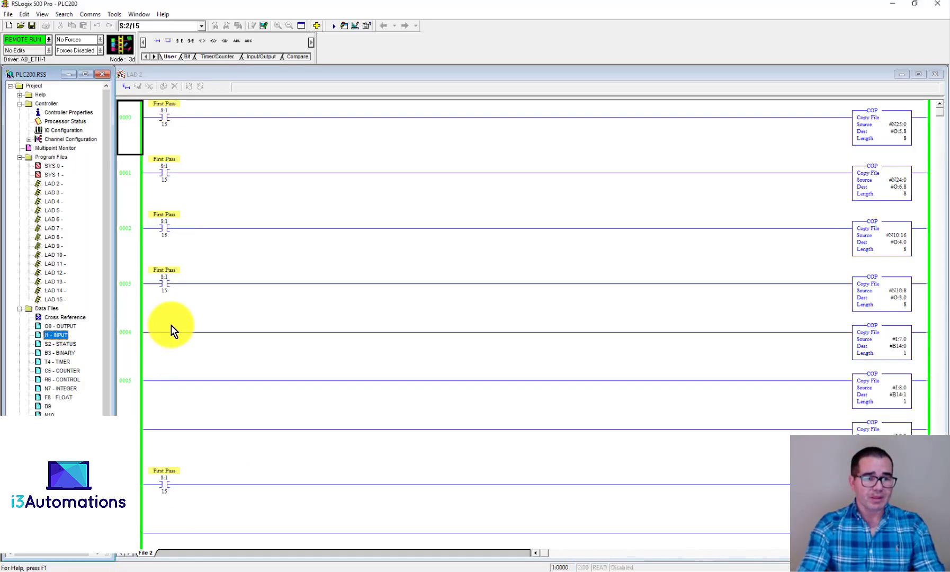
Step: Open the I1 INPUT data file usage listing, check I:7/11's Sensor 3 description, and compare it with the spreadsheet
double_click(53, 335)
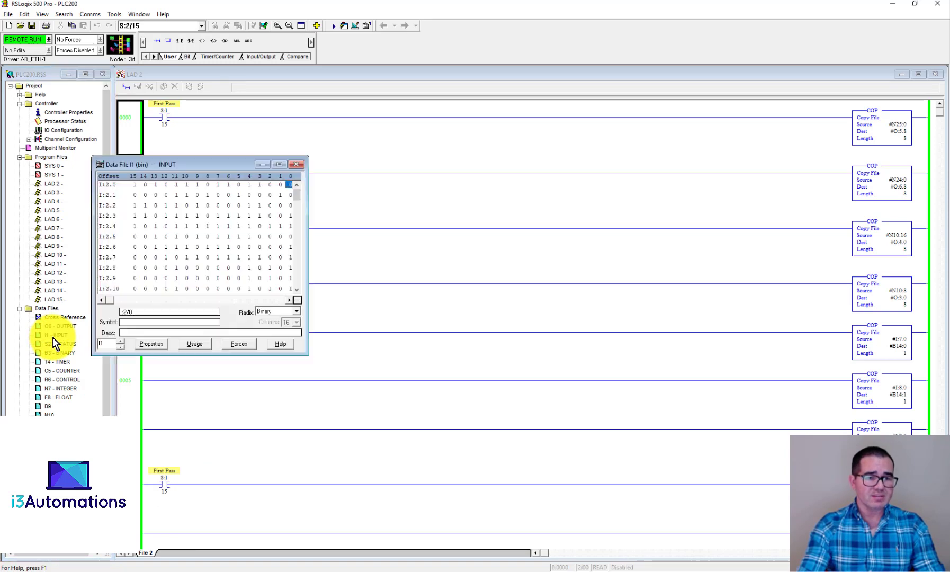
click(196, 345)
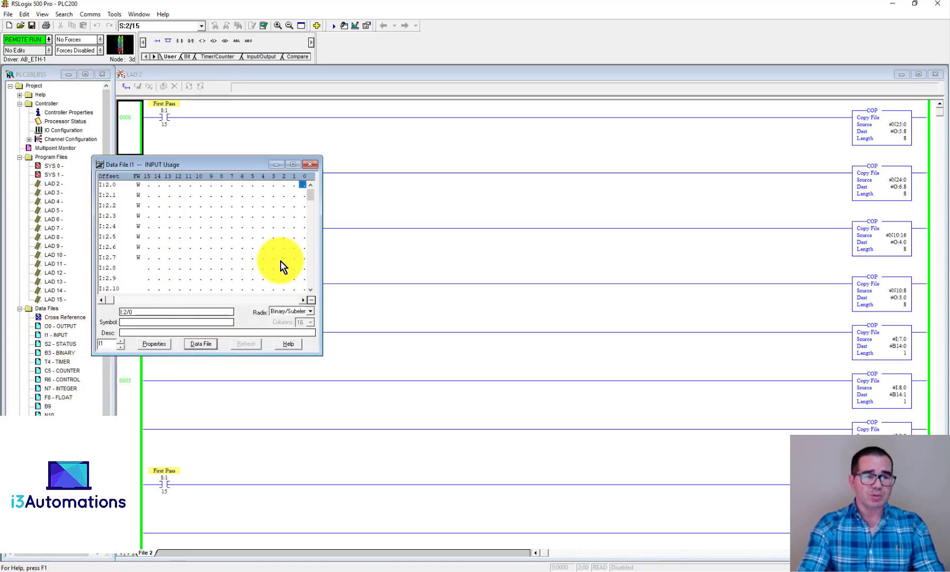
scroll(288, 260, down, 10)
scroll(289, 260, down, 8)
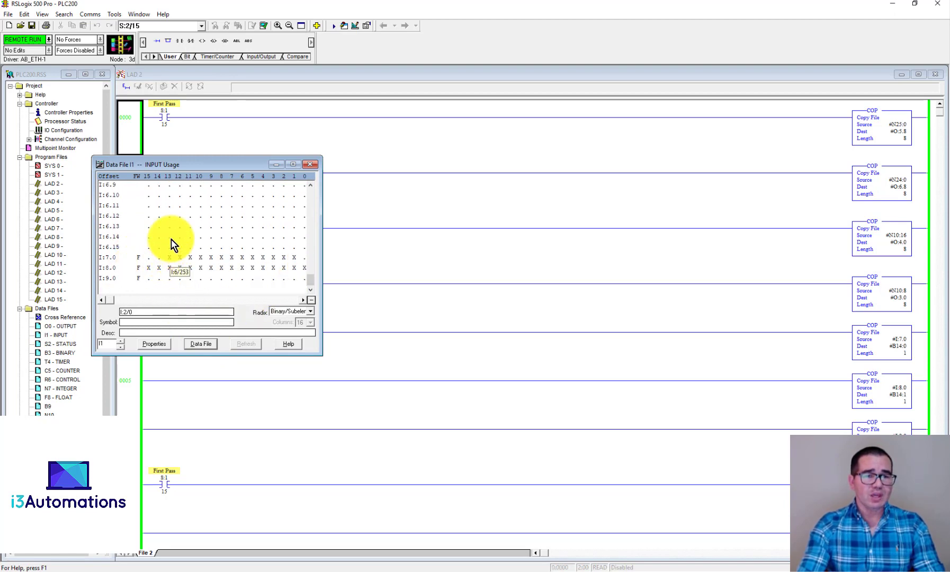
mouse_move(170, 262)
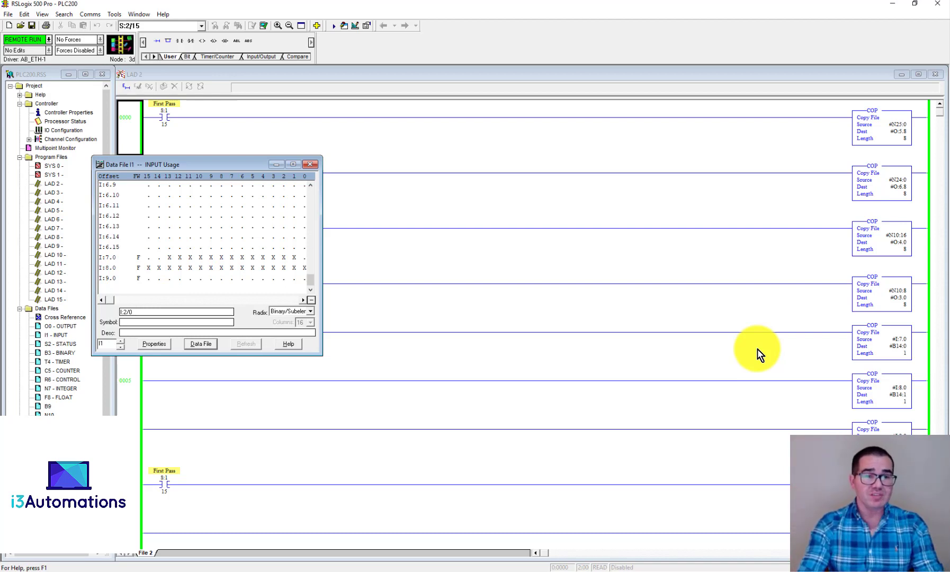
click(179, 258)
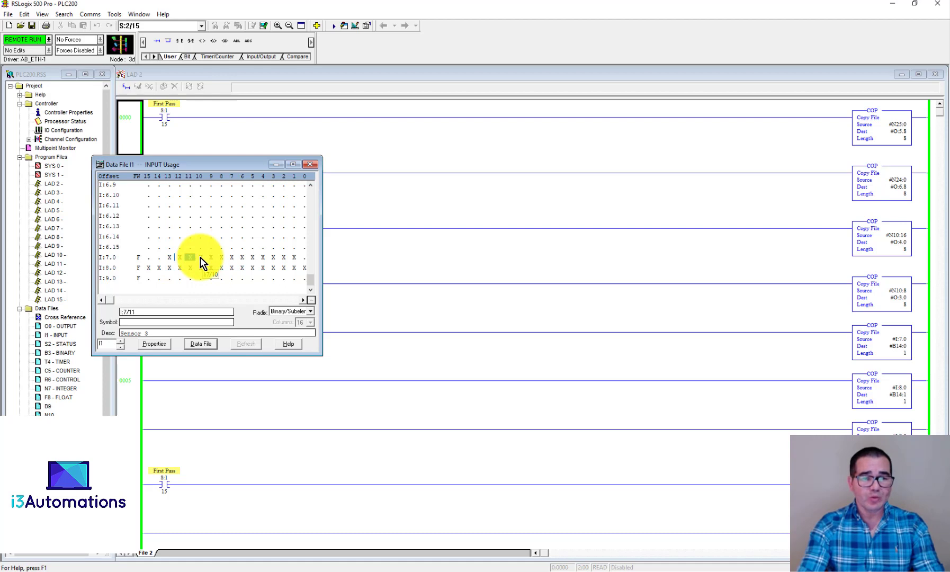
click(159, 571)
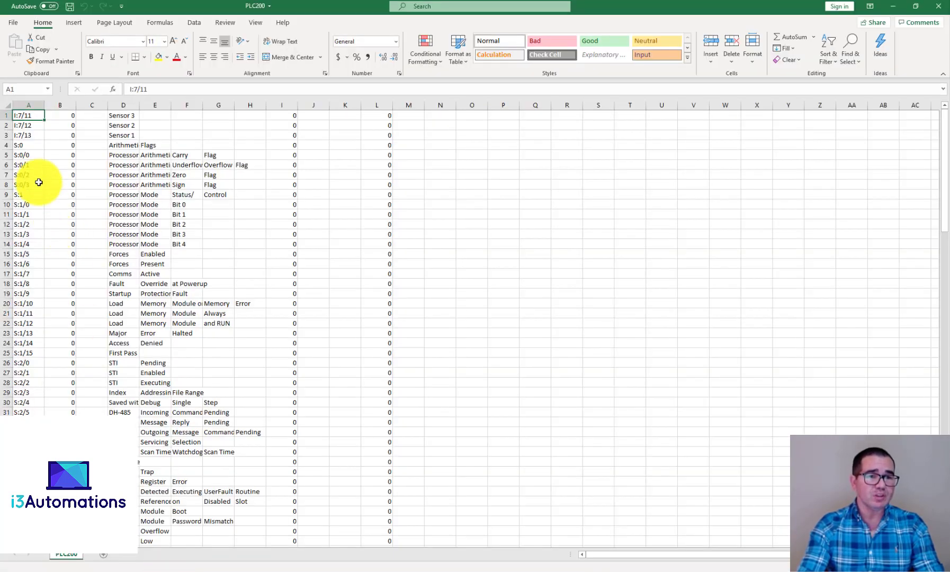
click(139, 569)
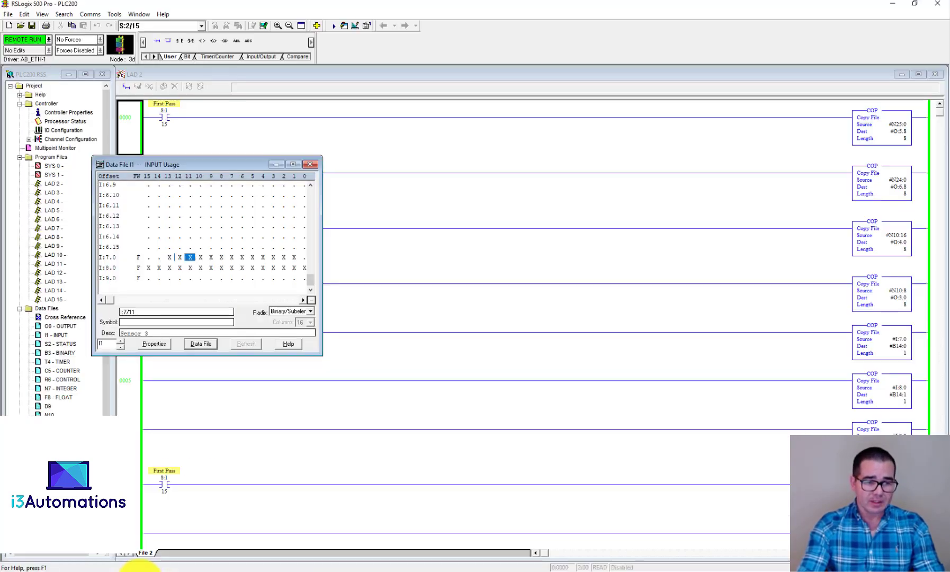
Step: Enter Desc values Test1, Test2 and Test3 for I:7/10, I:7/9 and I:7/8, confirming each with OK
click(200, 257)
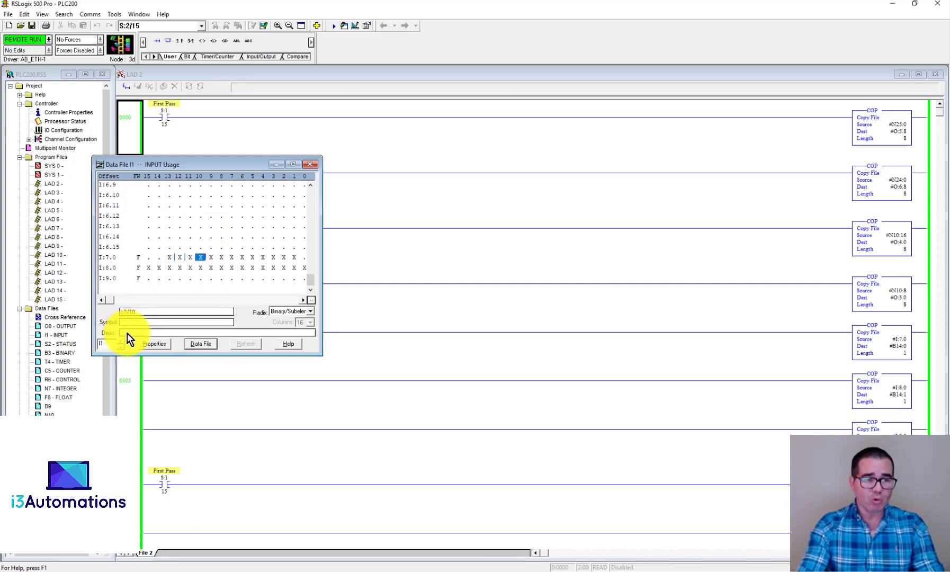
click(128, 332)
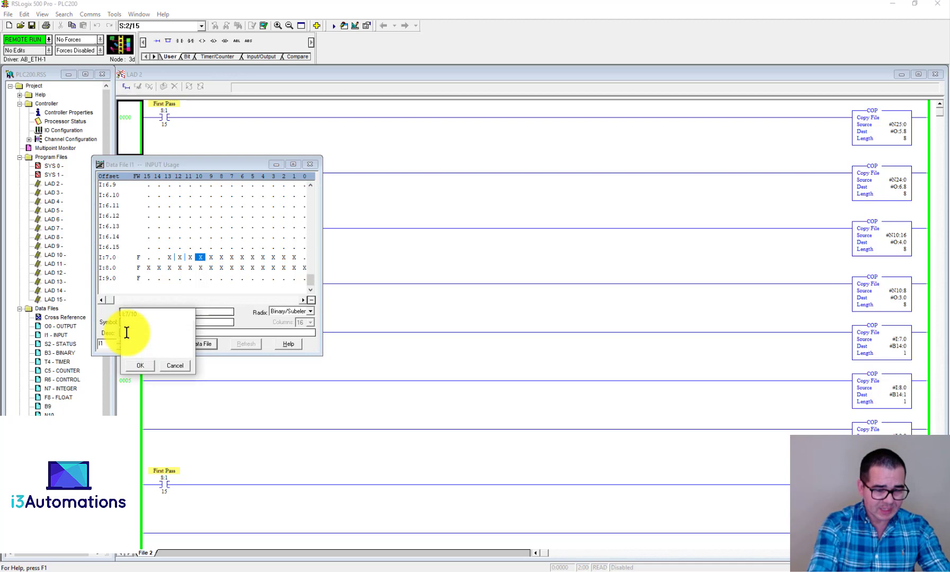
text(Test1)
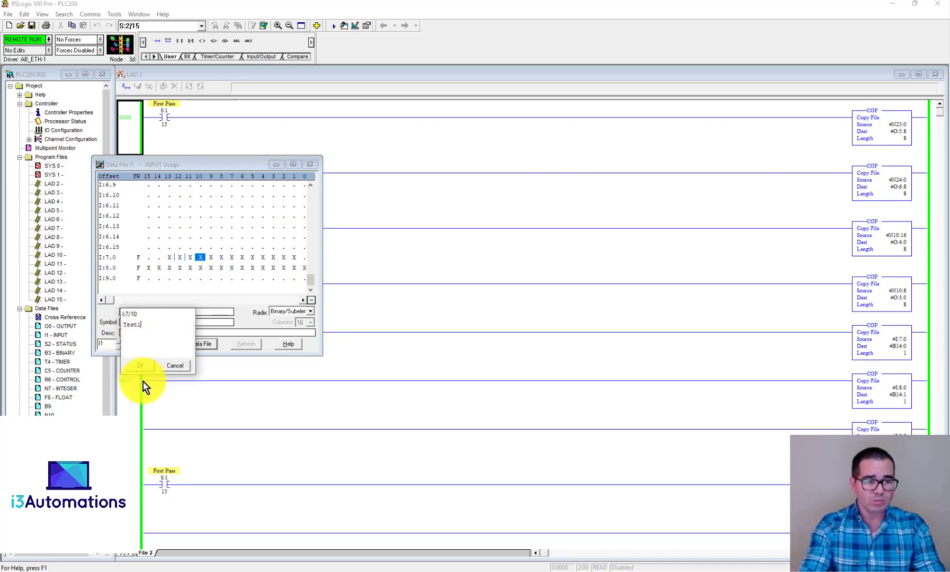
click(140, 366)
click(211, 258)
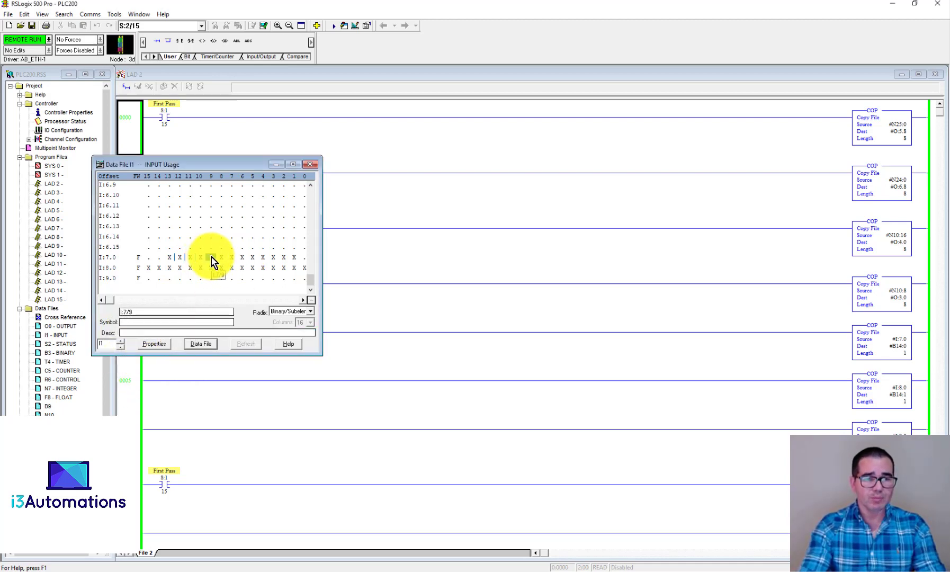
click(149, 332)
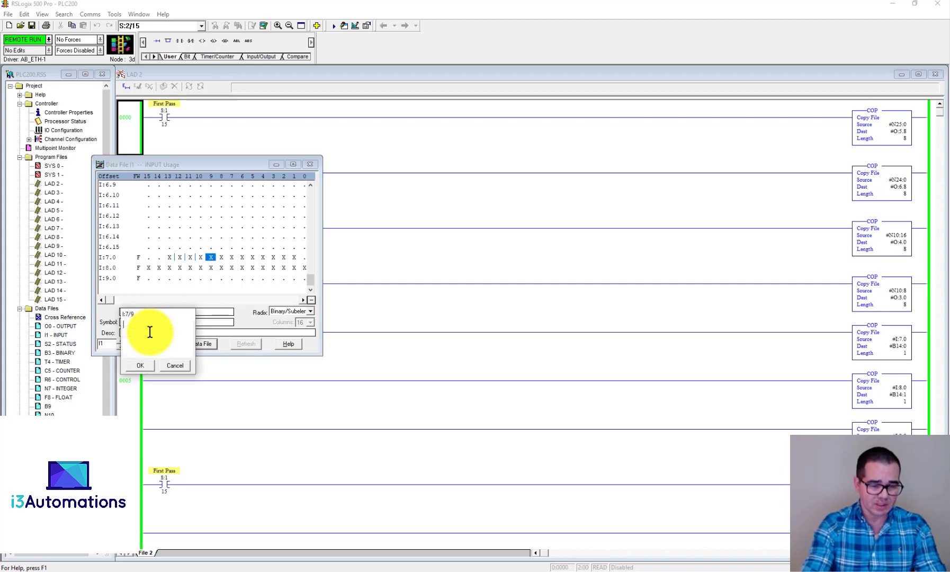
text(Test2)
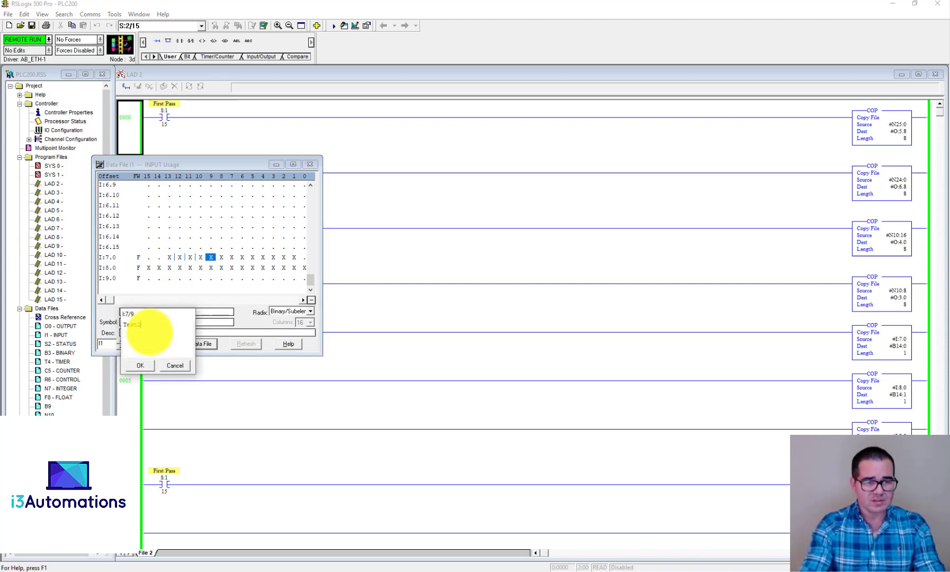
click(146, 365)
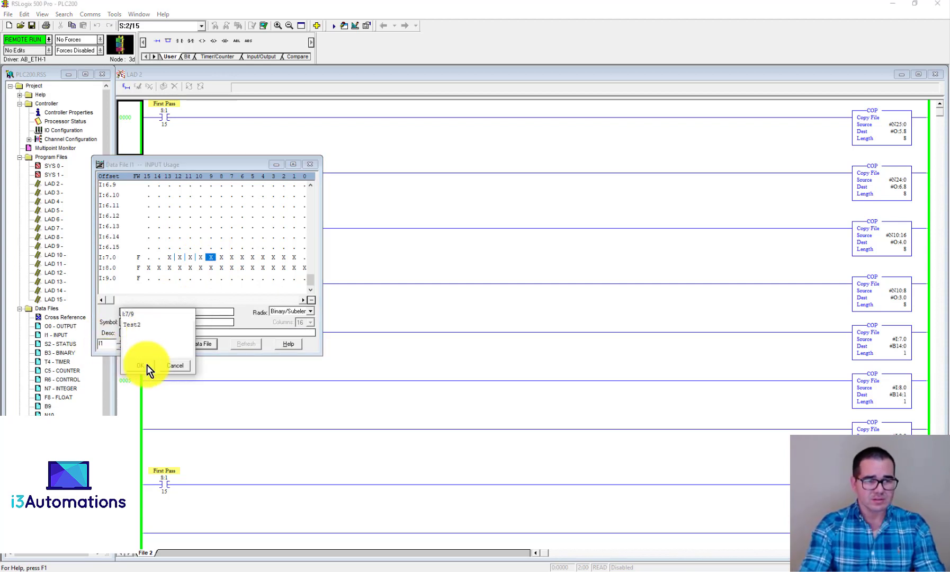
click(221, 259)
double_click(157, 332)
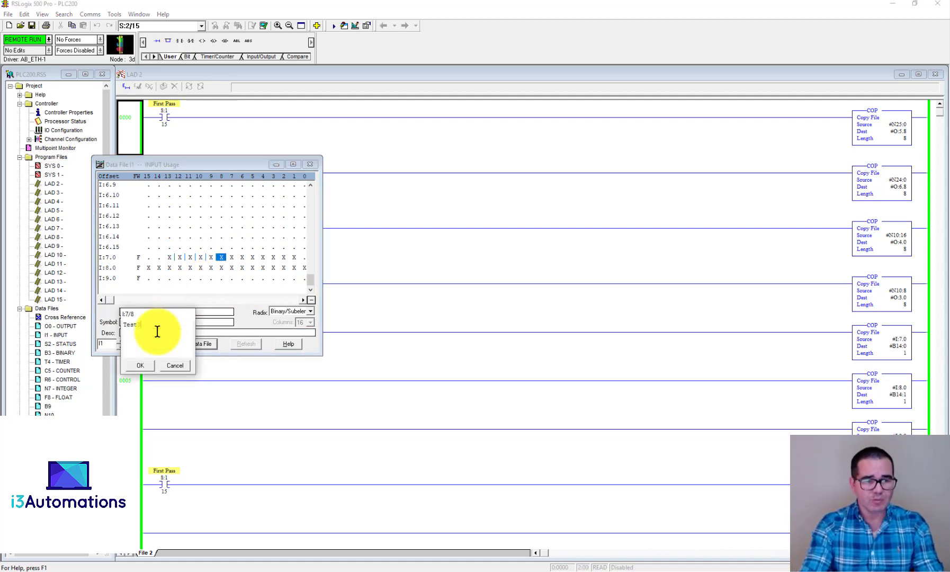
text(3)
click(141, 365)
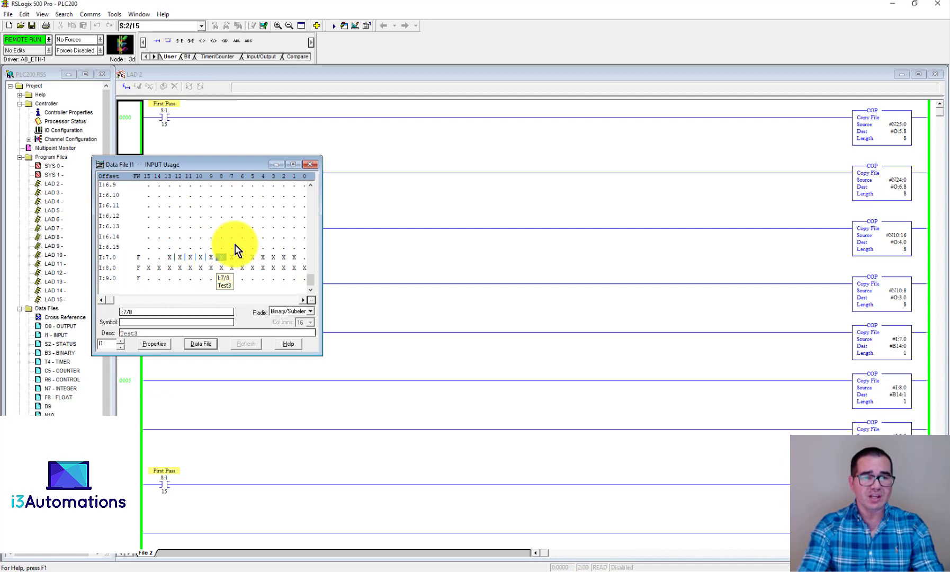
Step: Close the INPUT data file and save PLC200, accepting the revision note and uploading data table values
click(313, 165)
click(33, 25)
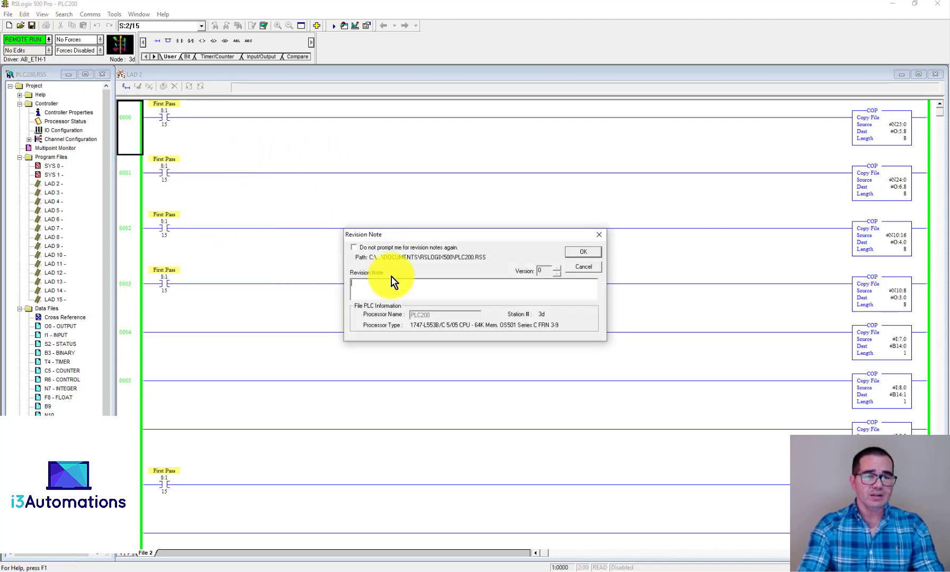
click(589, 252)
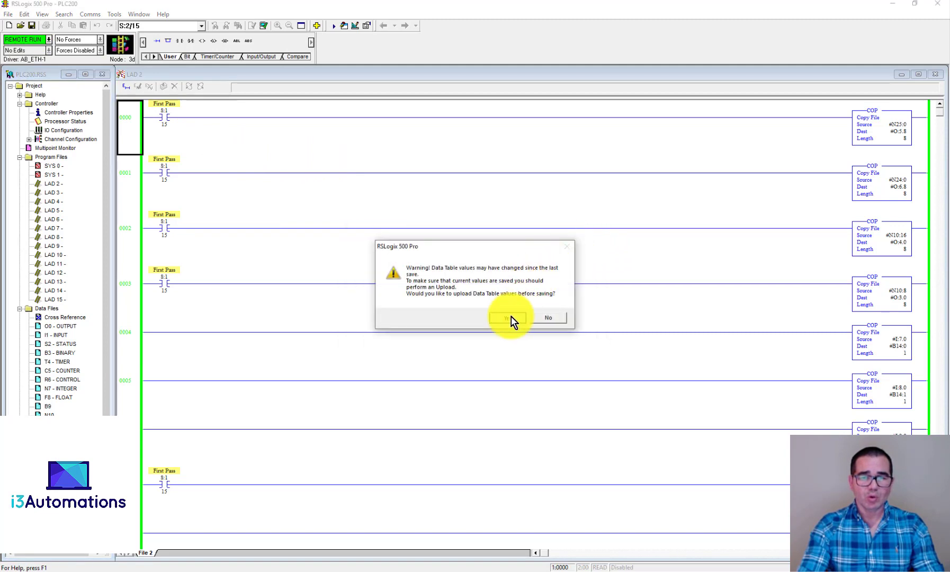
click(512, 318)
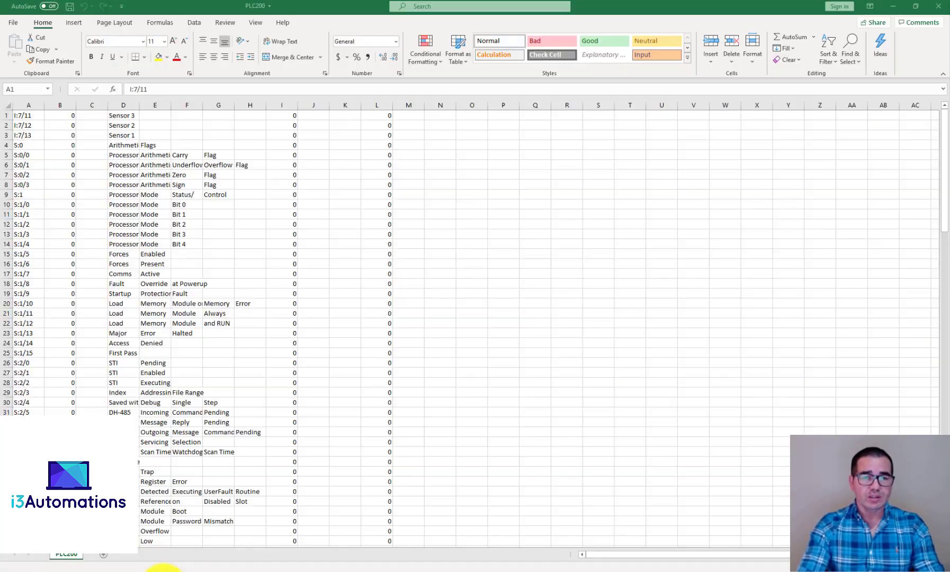
click(940, 12)
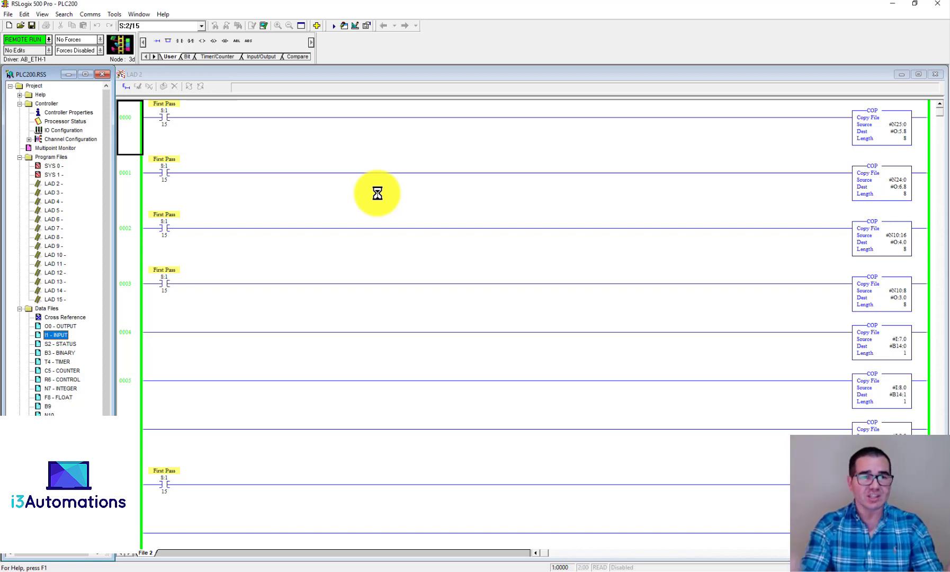
Step: Start a CSV-format ASCII export of the documentation database
click(115, 15)
mouse_move(144, 56)
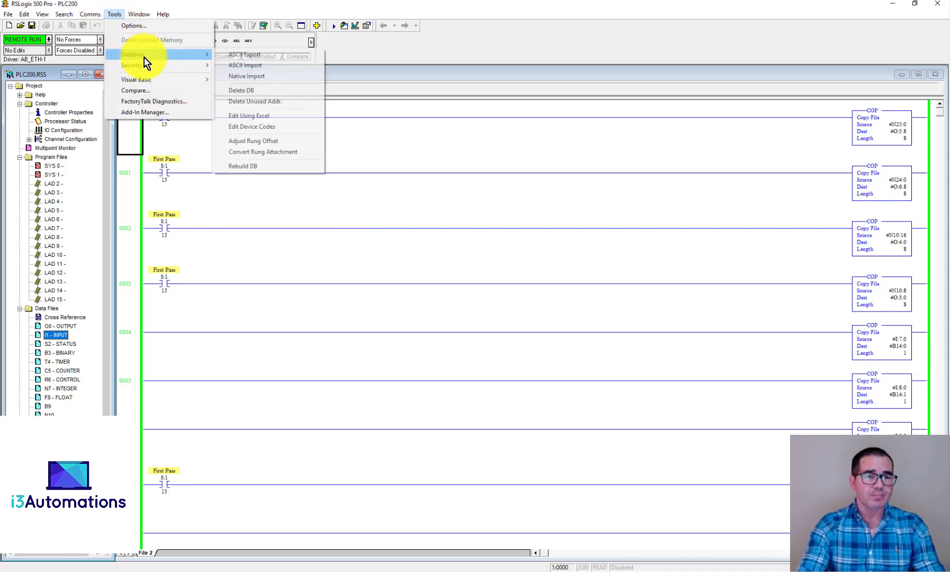
click(266, 55)
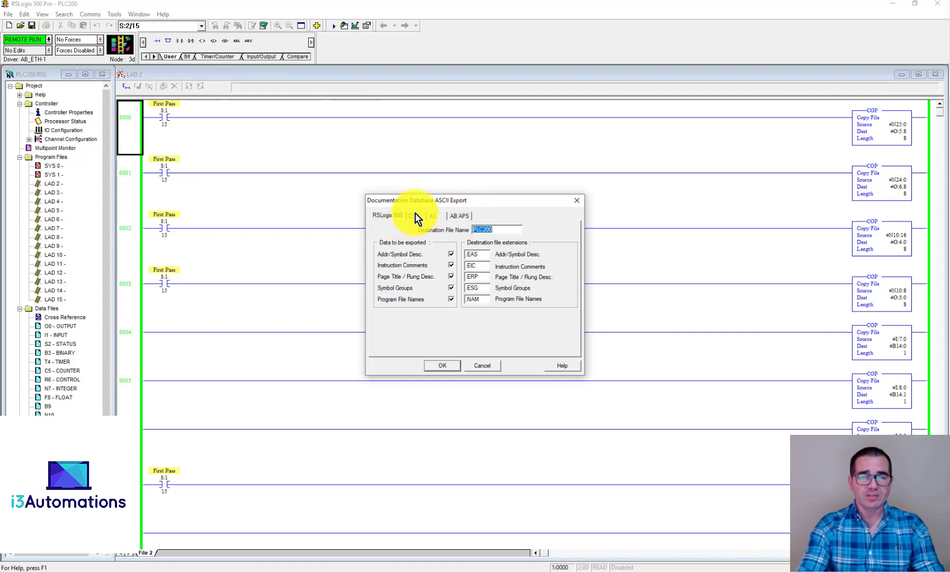
click(413, 214)
click(442, 368)
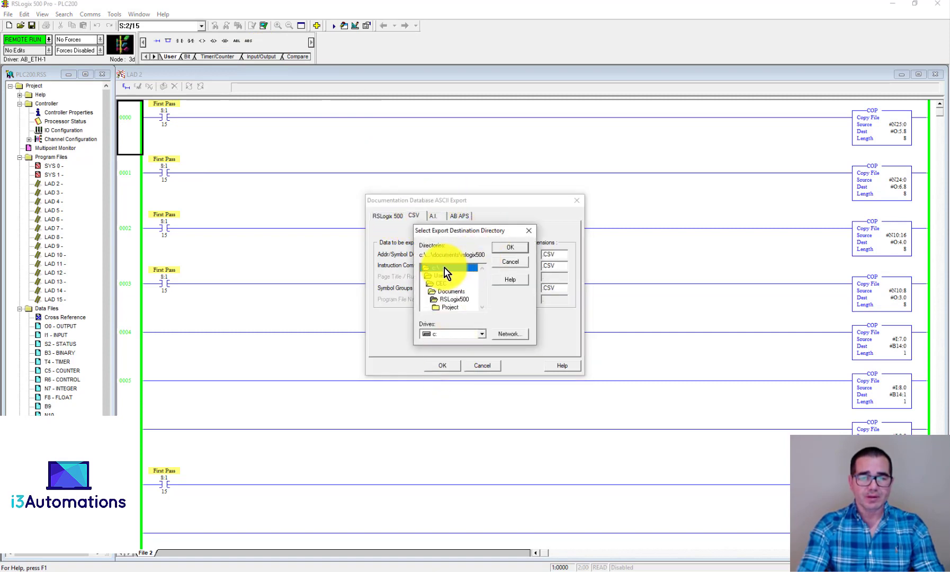
Step: Export to the Desktop folder, overwriting the existing file, and acknowledge the results
double_click(445, 299)
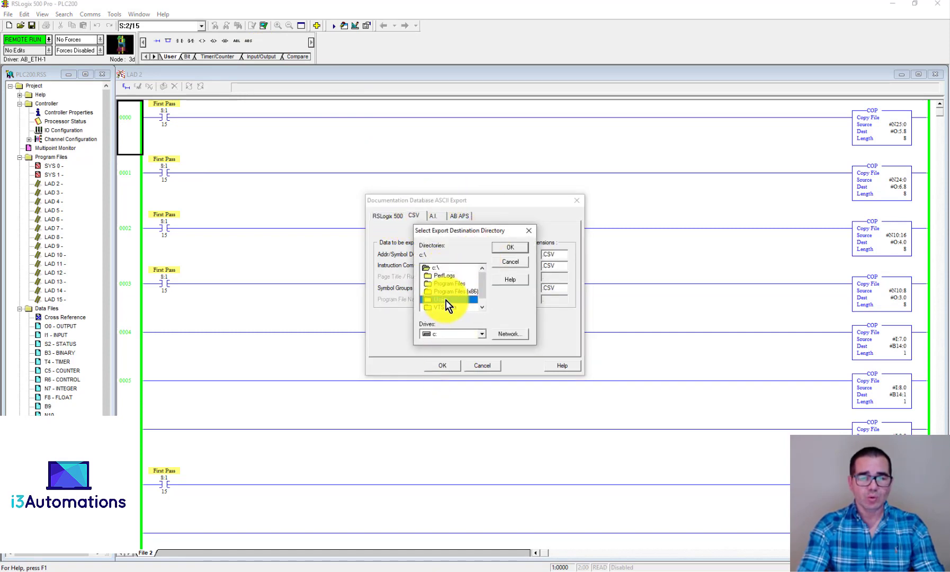
click(446, 285)
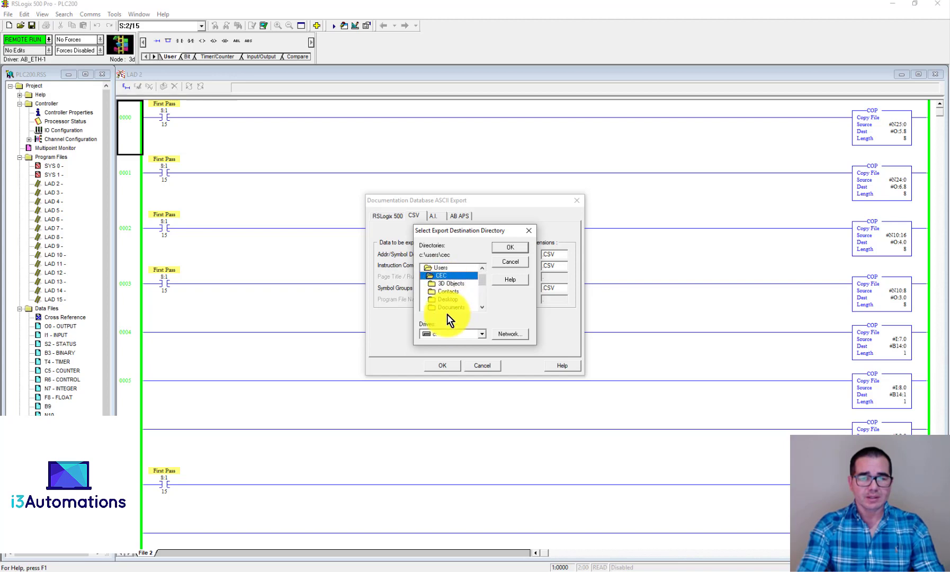
click(448, 299)
double_click(448, 300)
click(498, 249)
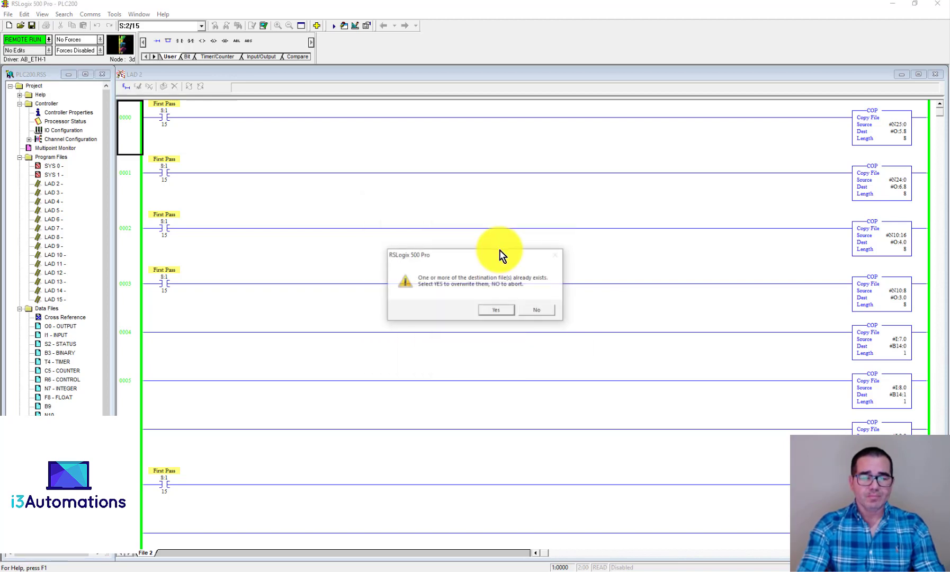
click(490, 311)
click(451, 350)
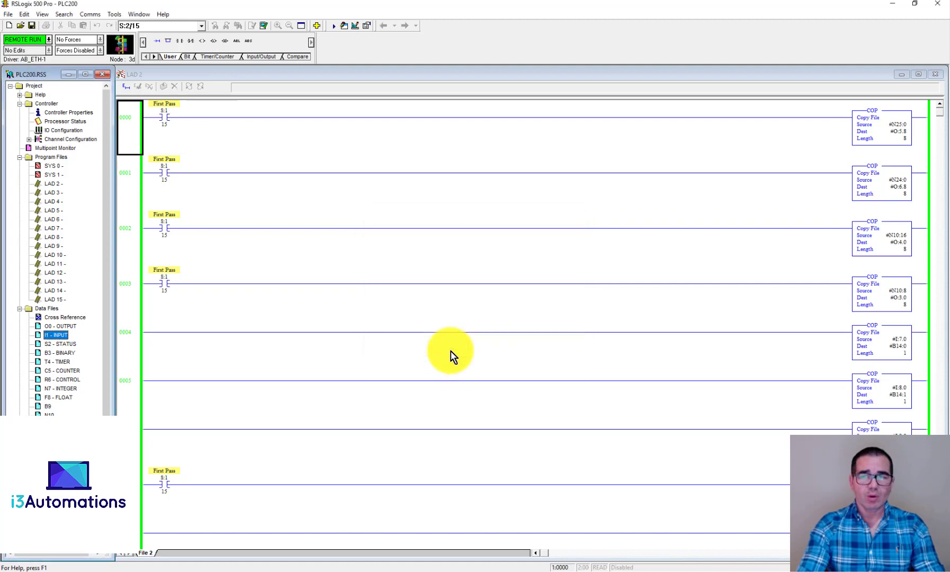
Step: Open the updated PLC200.CSV and select the Test1–Test3 rows for I:7/8–I:7/10
click(897, 6)
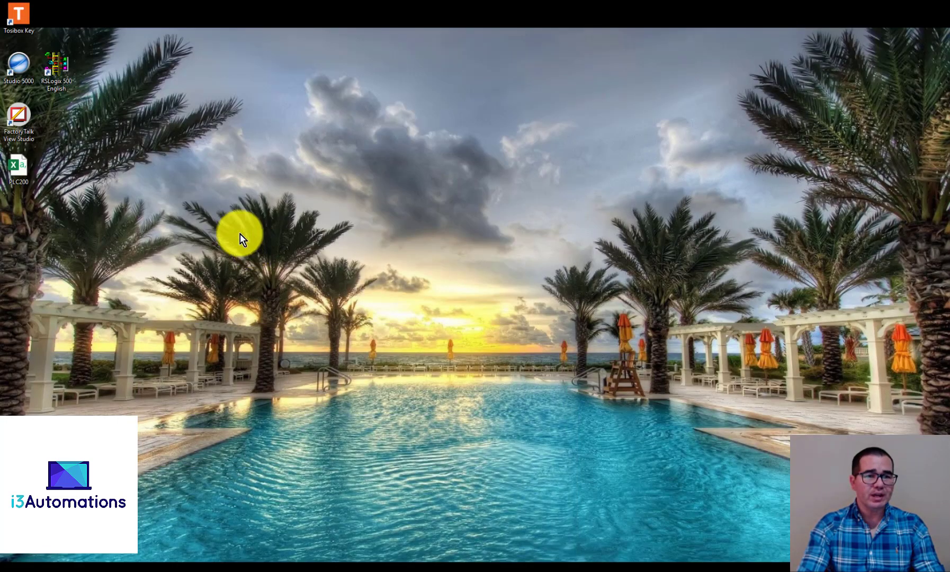
double_click(21, 165)
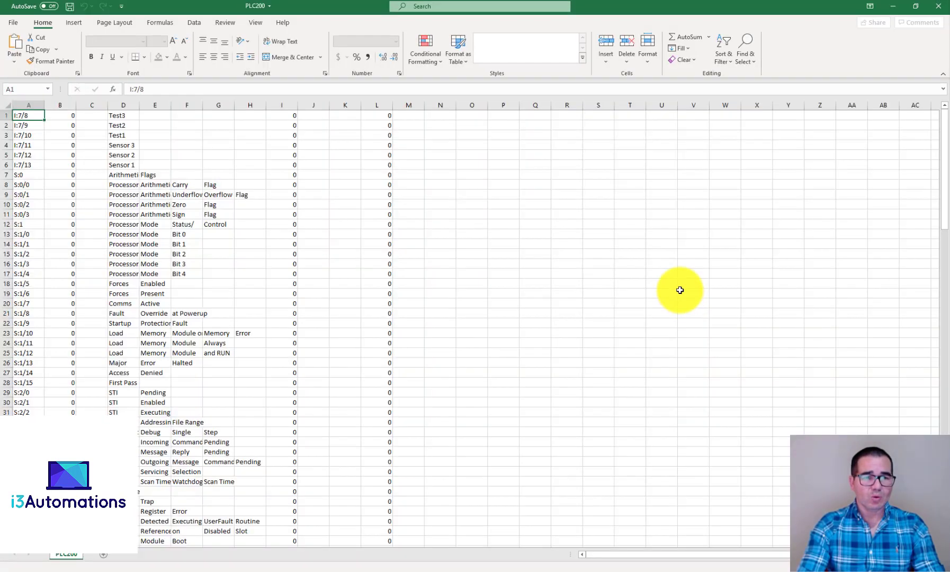
click(127, 135)
drag(129, 127, 130, 116)
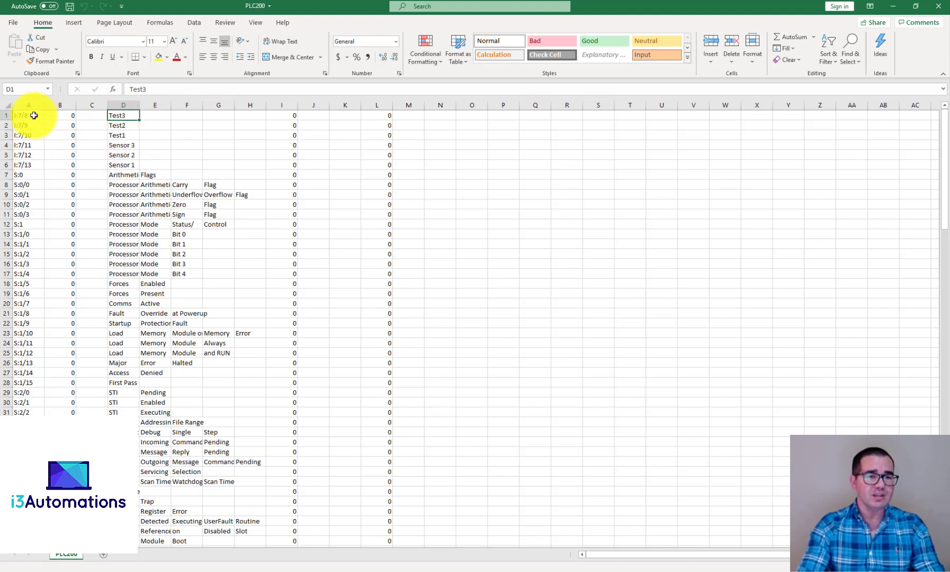
drag(32, 116, 127, 162)
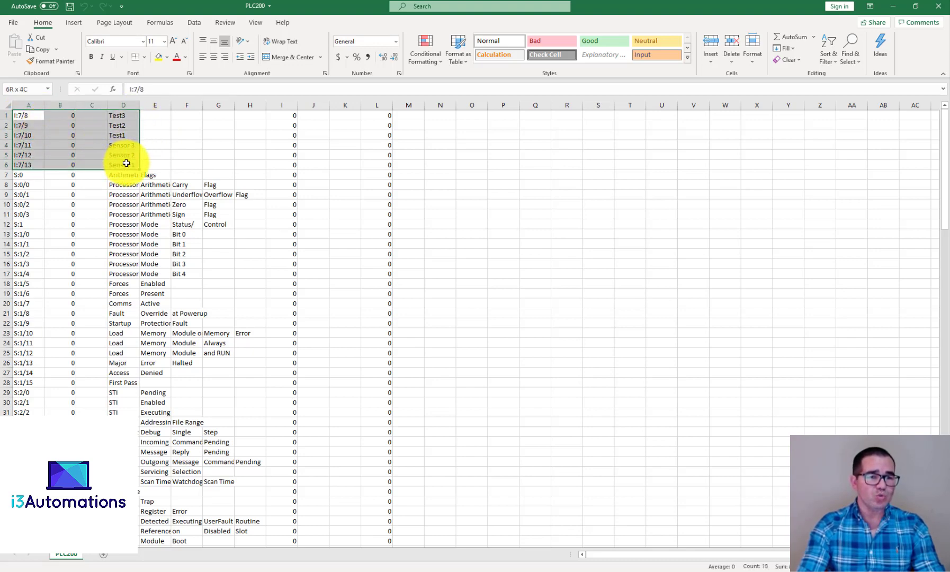
drag(18, 116, 35, 154)
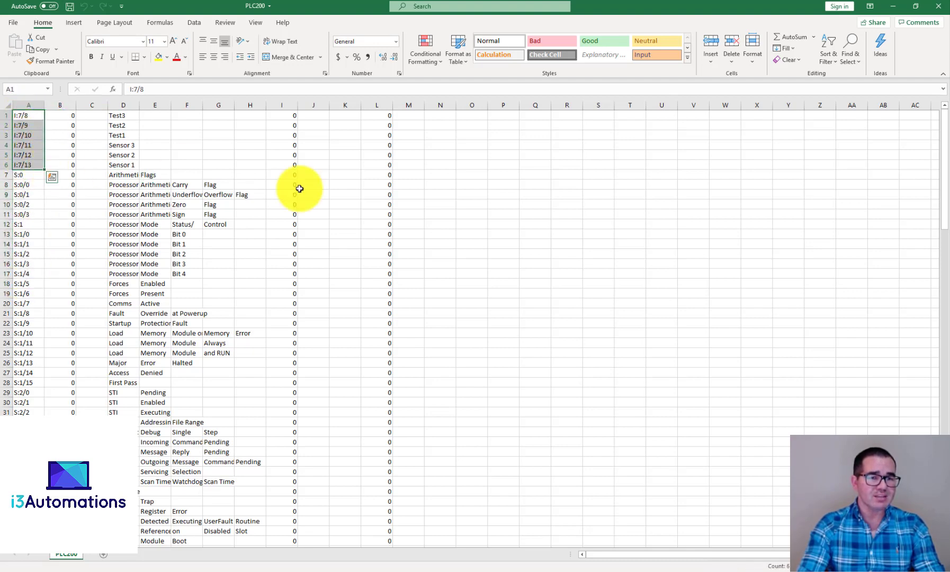
Step: Clear the selection, select empty cell S3, and minimize Excel
click(553, 242)
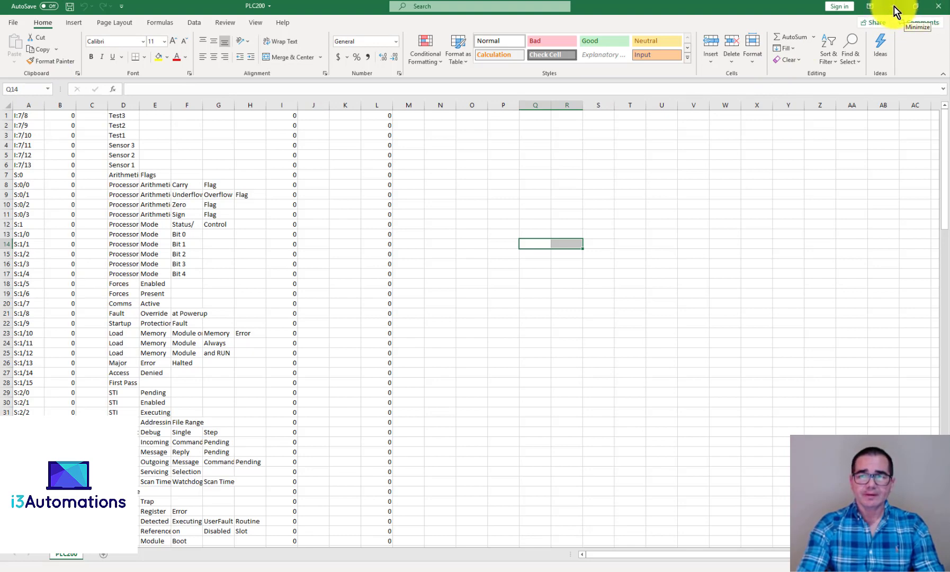
click(604, 136)
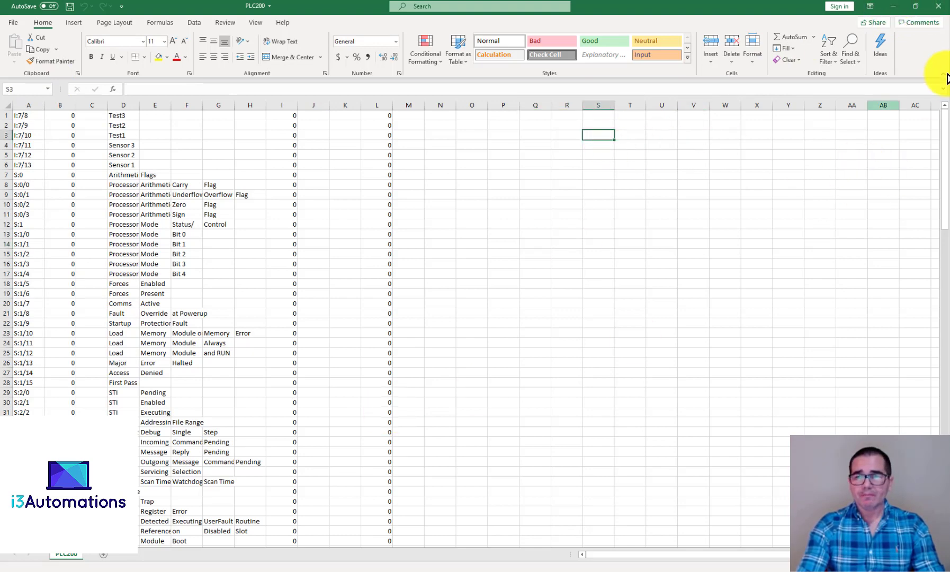
click(893, 6)
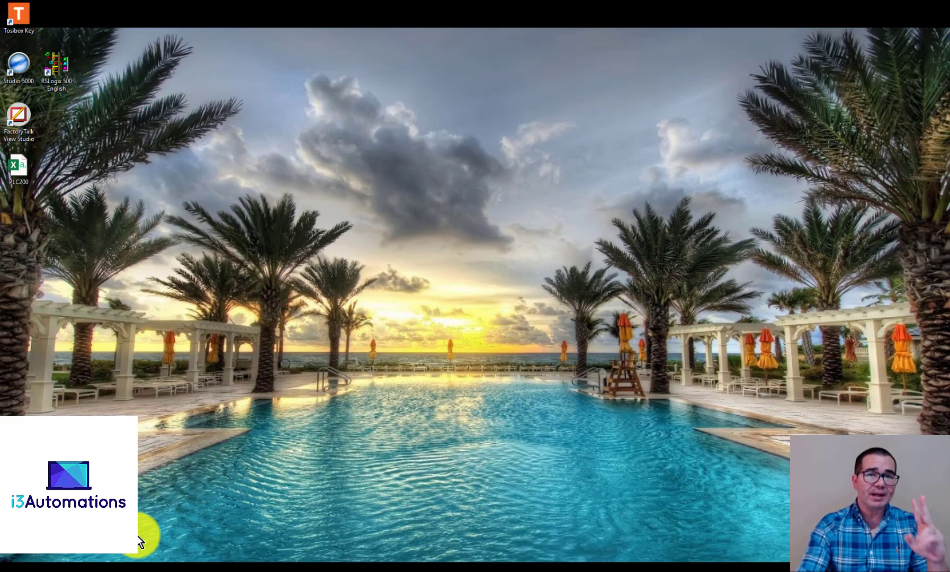
Step: Bring RSLogix and then RSLinx Classic Gateway to the front and open the DDE/OPC menu
click(114, 568)
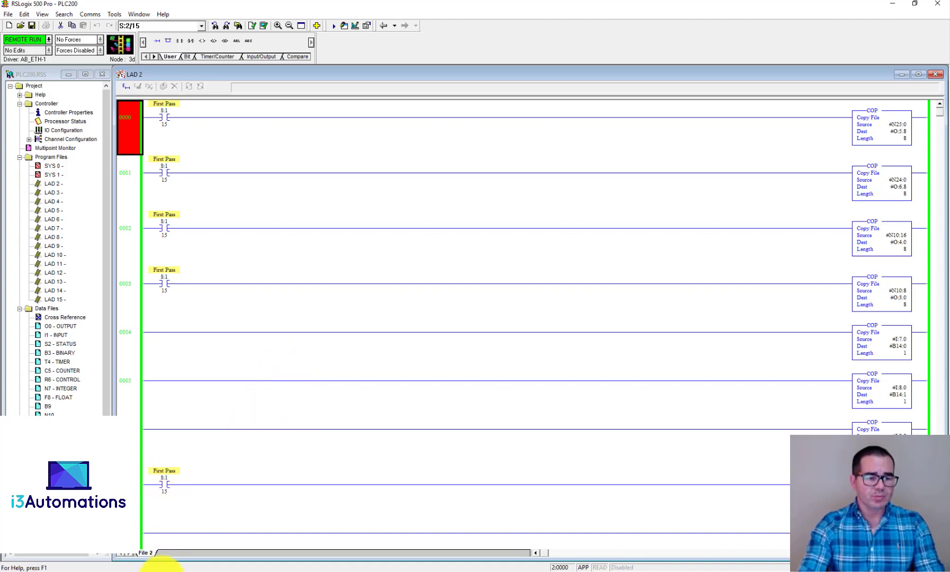
mouse_move(159, 569)
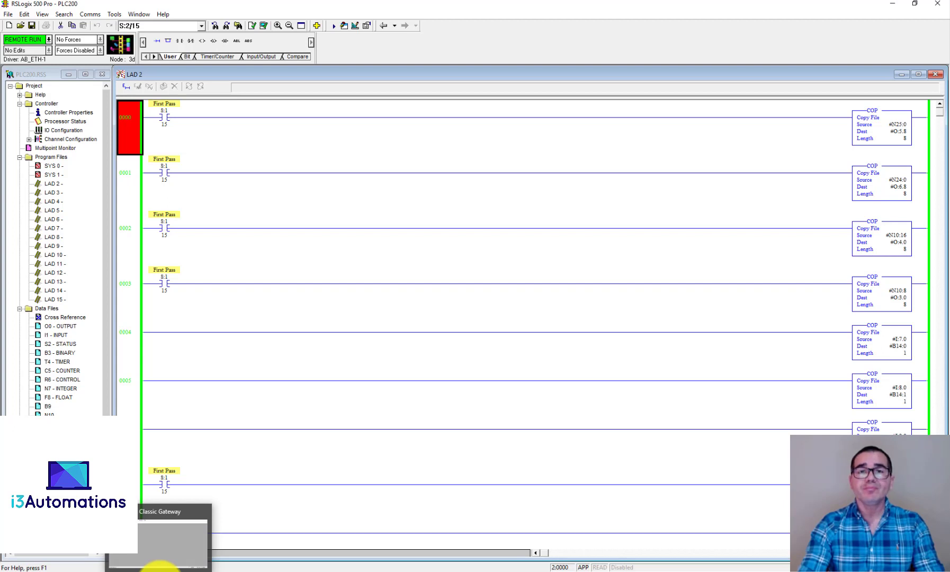
click(159, 567)
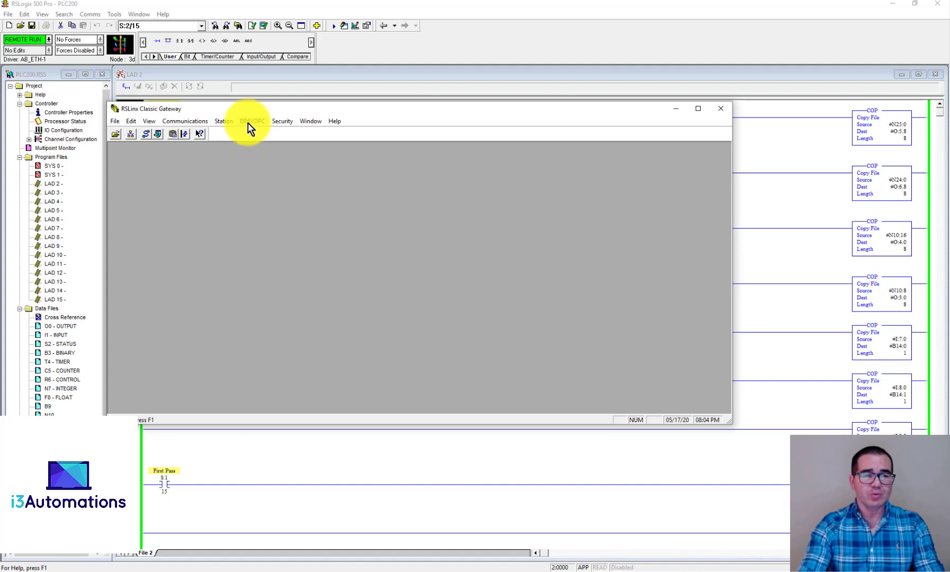
click(253, 122)
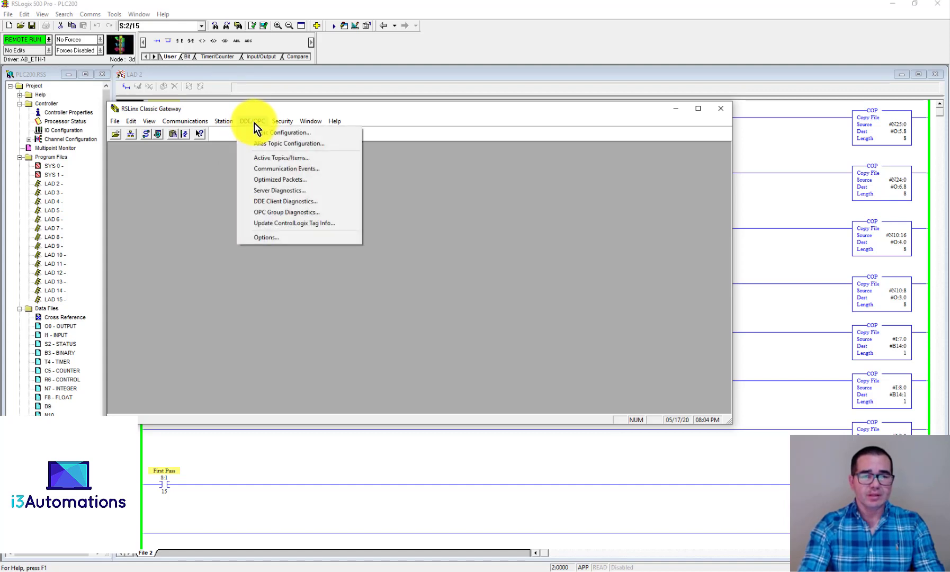
Step: In Topic Configuration, create a new topic named AULA_Export_DATA
click(298, 139)
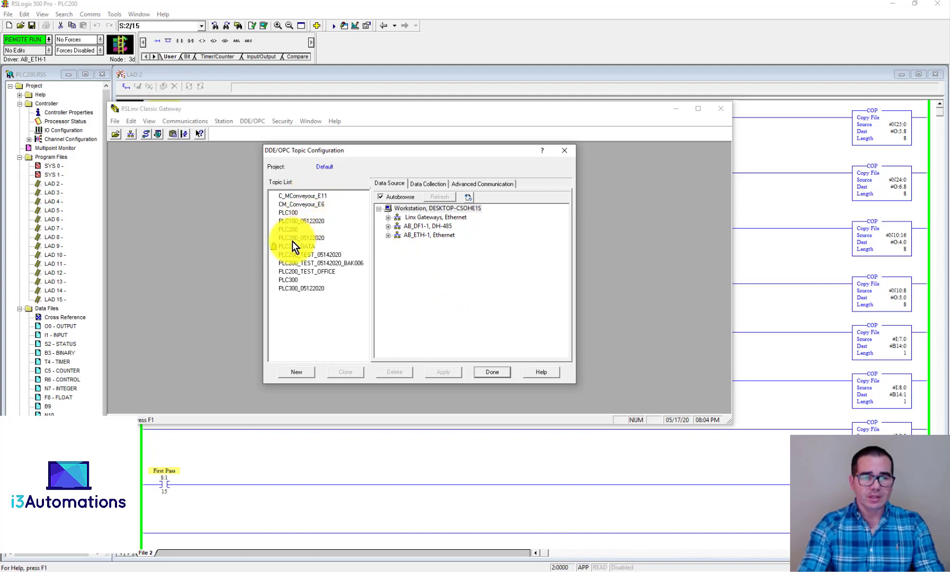
click(298, 373)
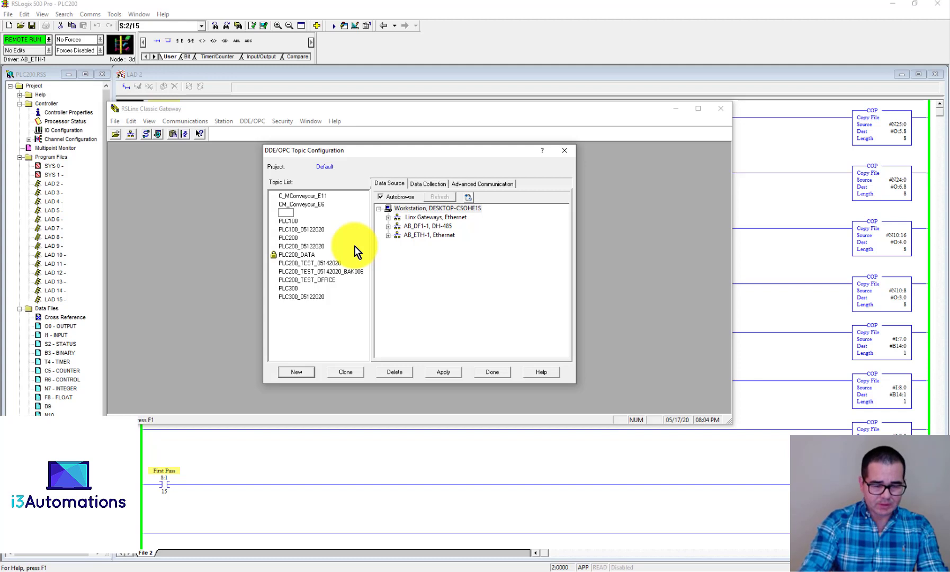
text(AULA)
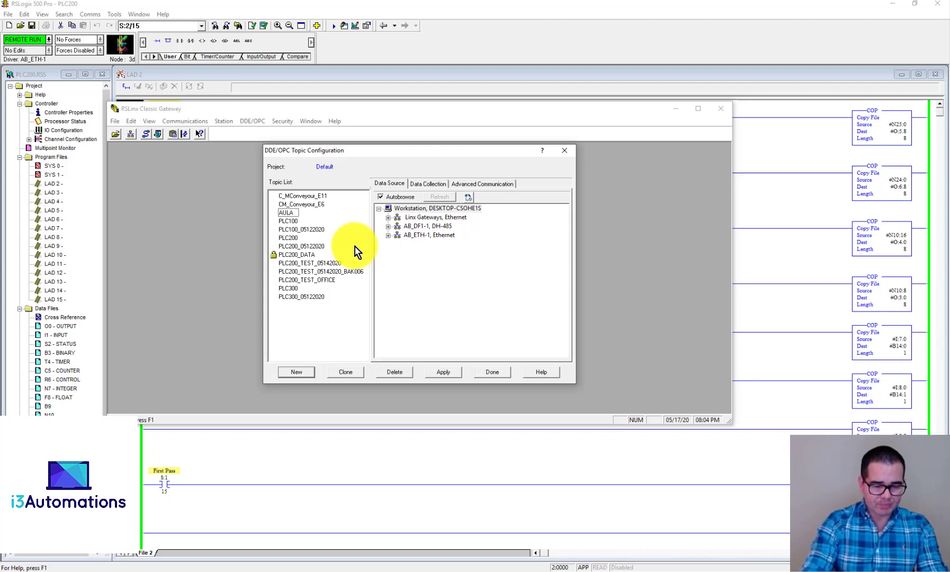
text( Export)
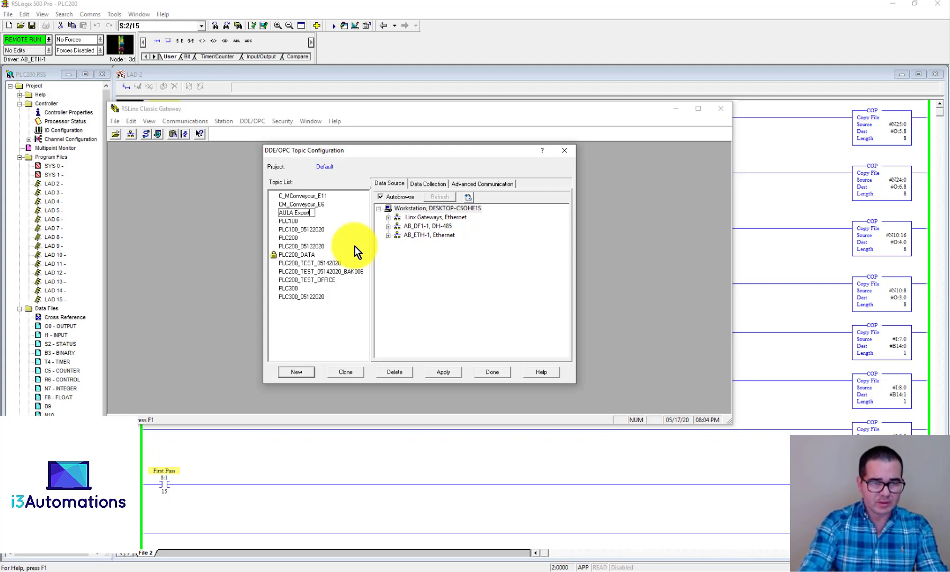
text( DATA)
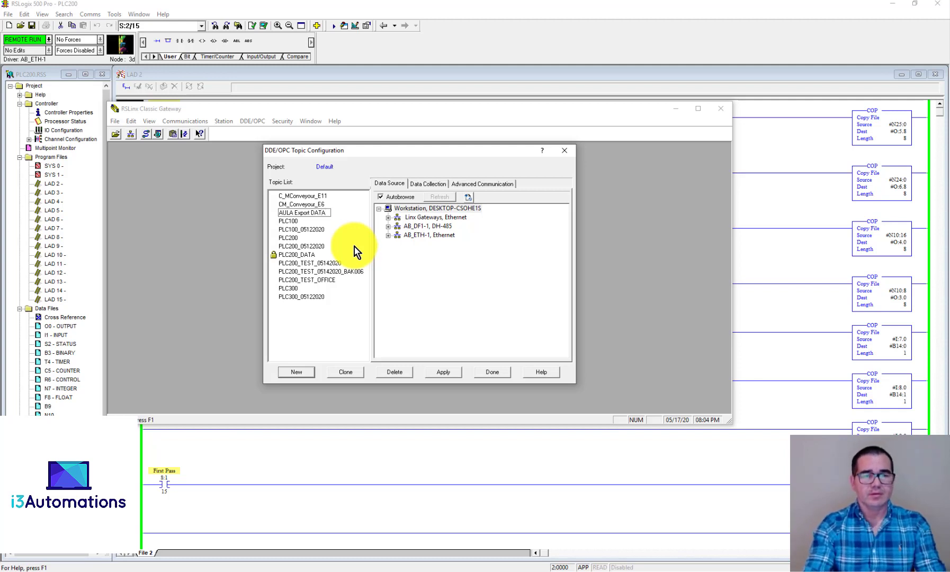
click(320, 237)
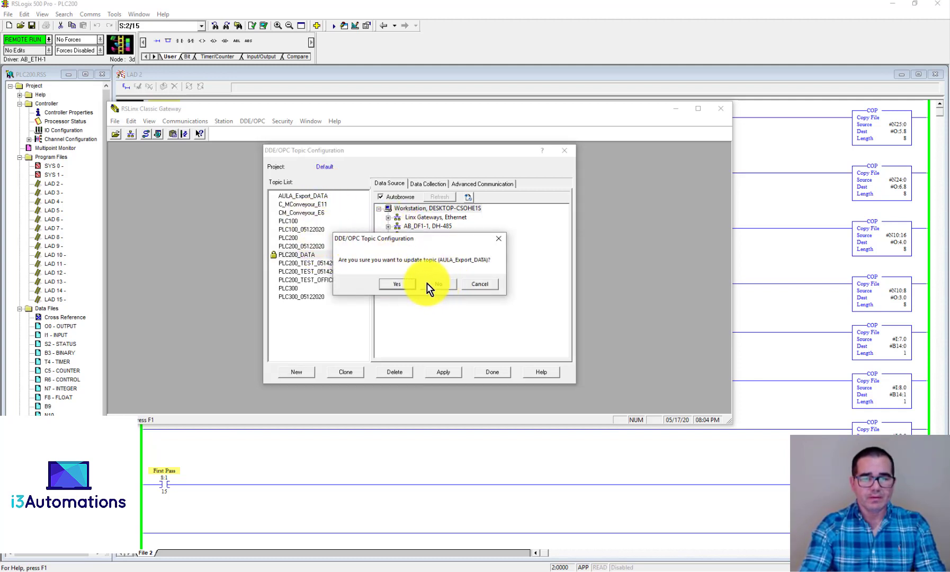
Step: Point the AULA_Export_DATA topic at PLC200 (10.10.10.52), apply it, and close topic configuration
click(403, 284)
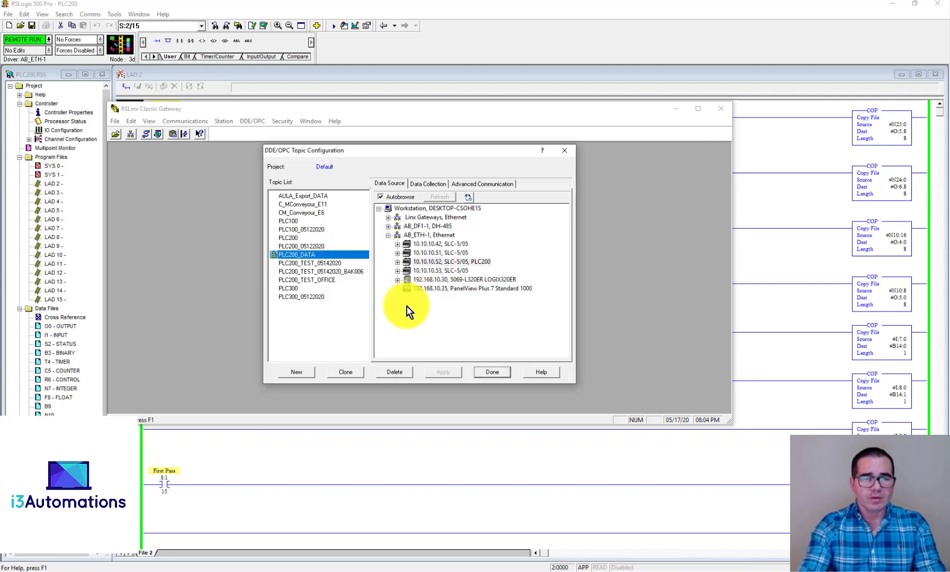
click(312, 196)
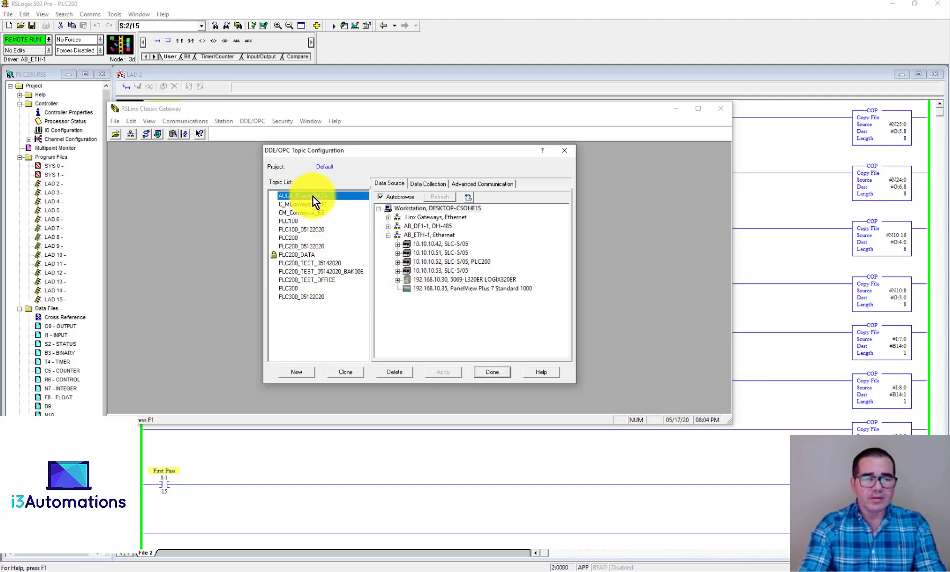
click(457, 261)
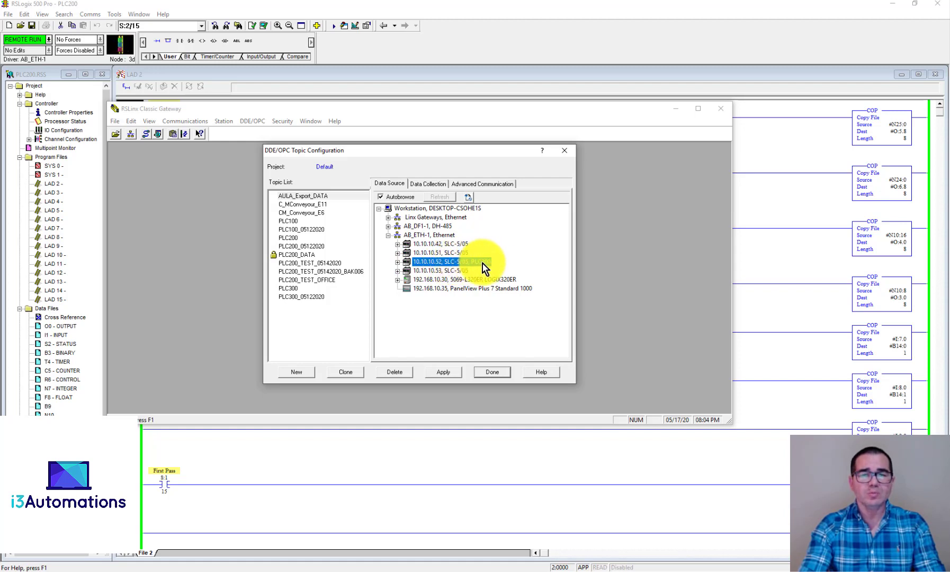
click(426, 189)
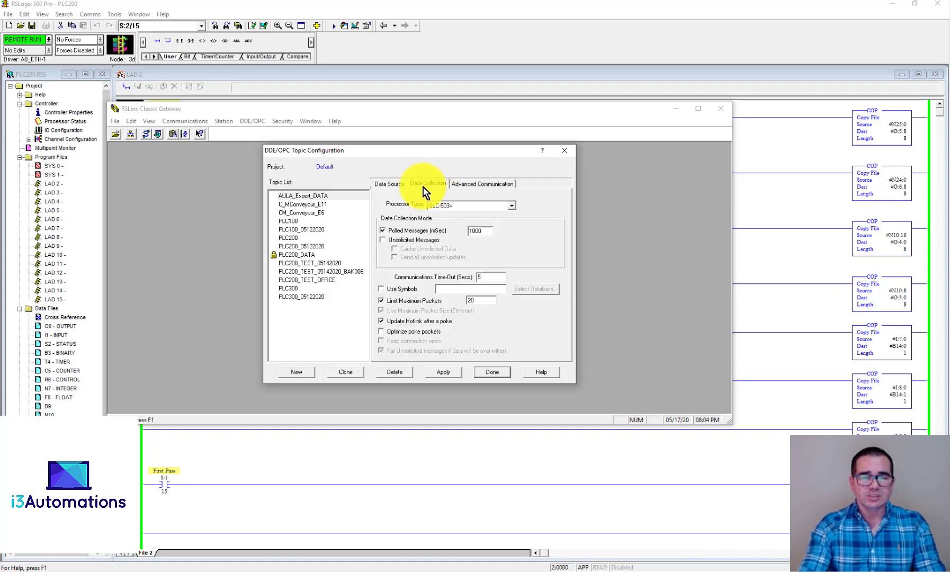
click(445, 372)
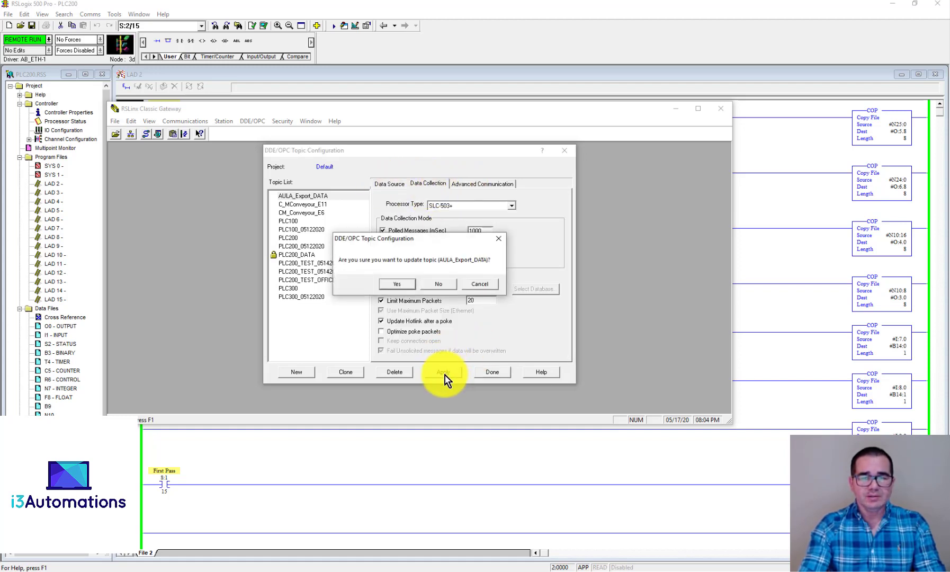
click(401, 285)
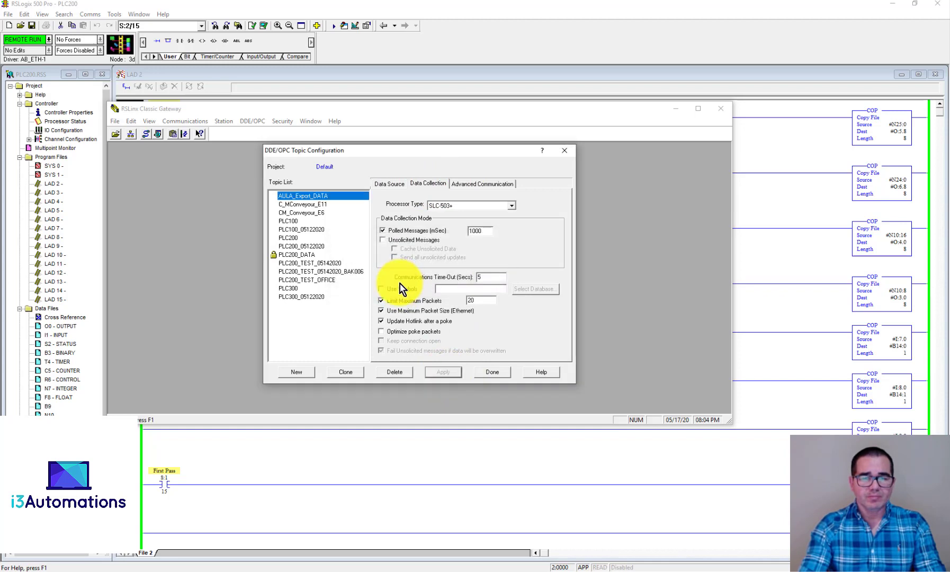
click(495, 373)
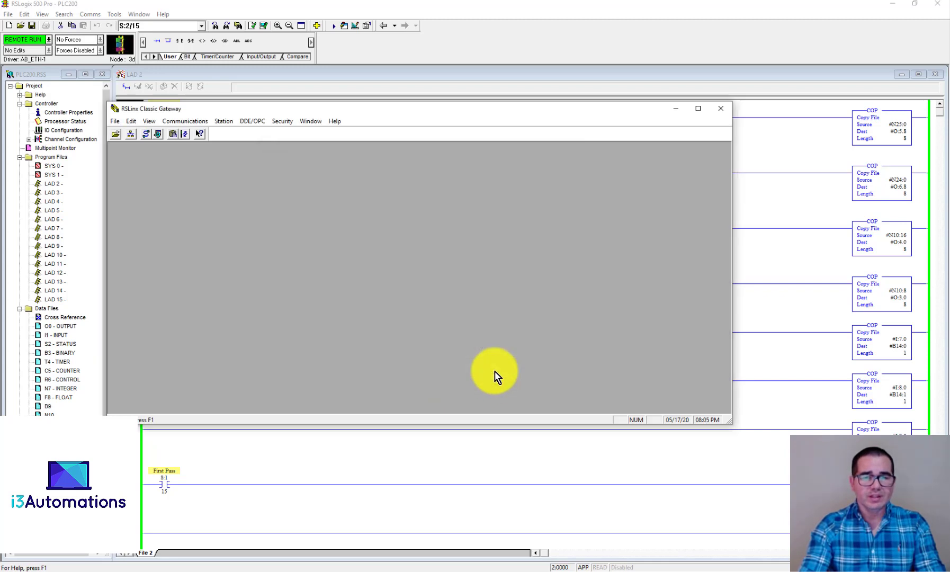
Step: In Copy DDE/OPC Link, browse the AULA_Export_DATA topic's online data files and select F8:6
click(173, 135)
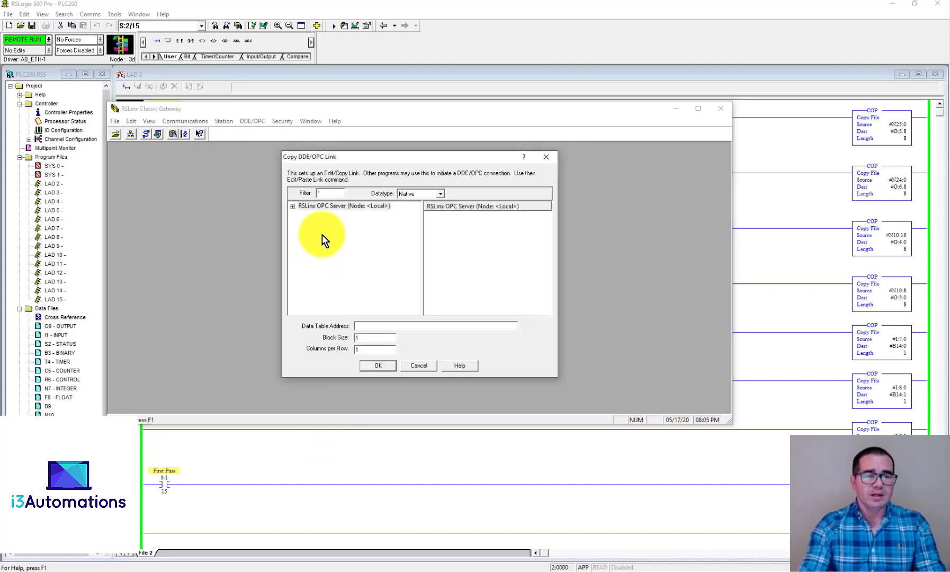
click(293, 206)
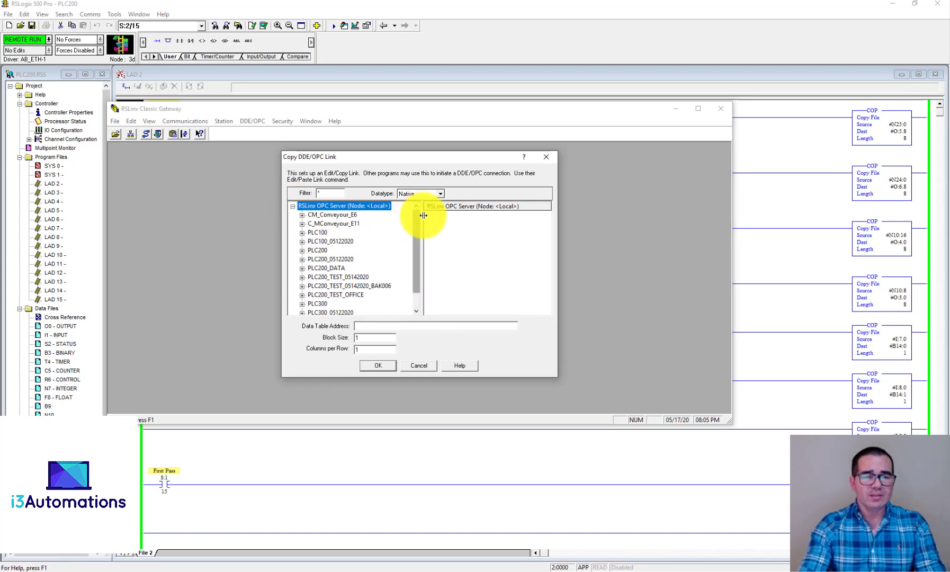
drag(419, 218, 417, 244)
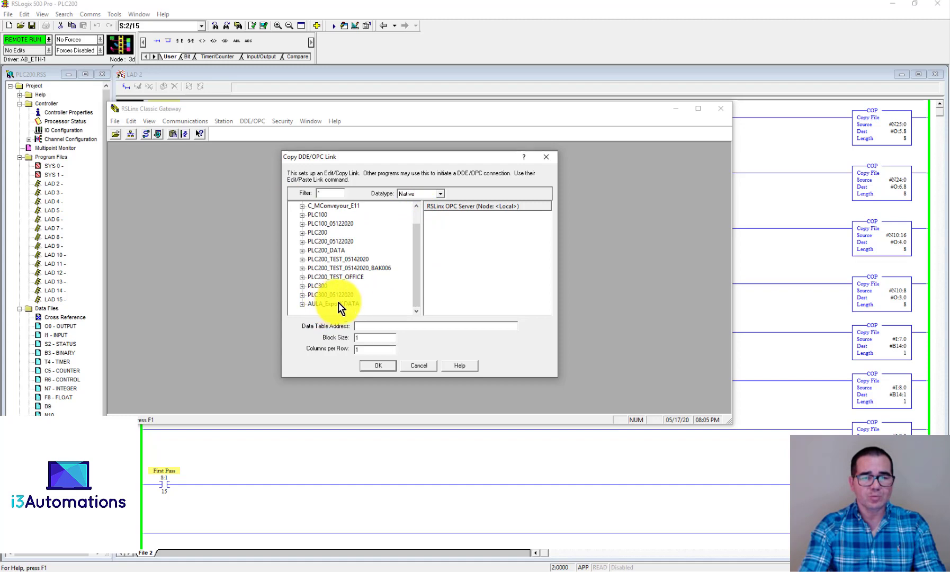
click(302, 304)
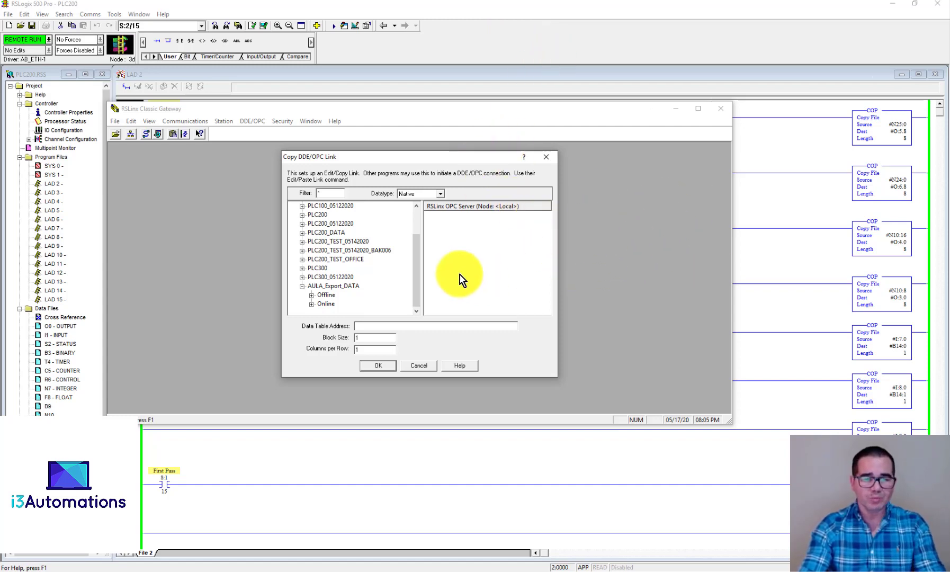
click(312, 304)
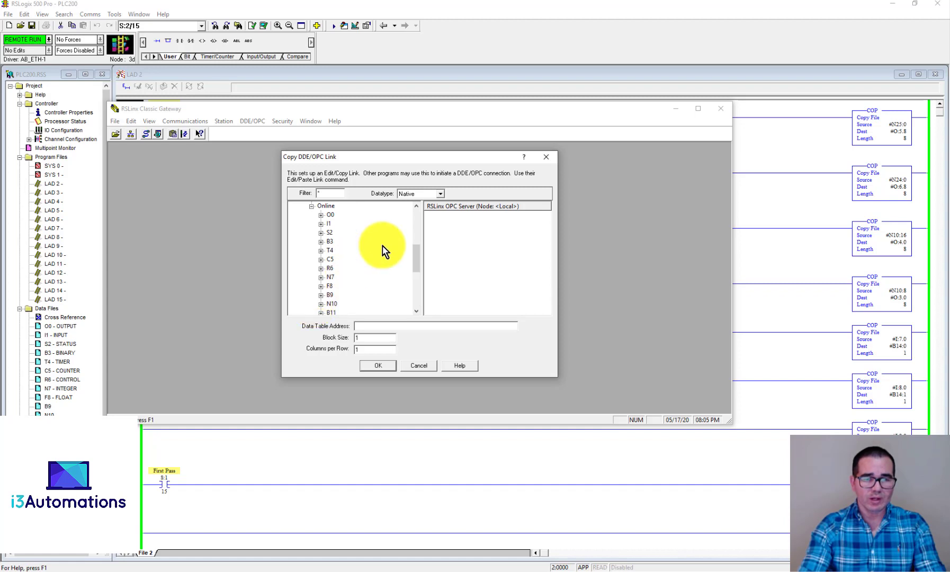
mouse_move(416, 263)
mouse_down()
mouse_move(418, 298)
mouse_move(419, 270)
mouse_up()
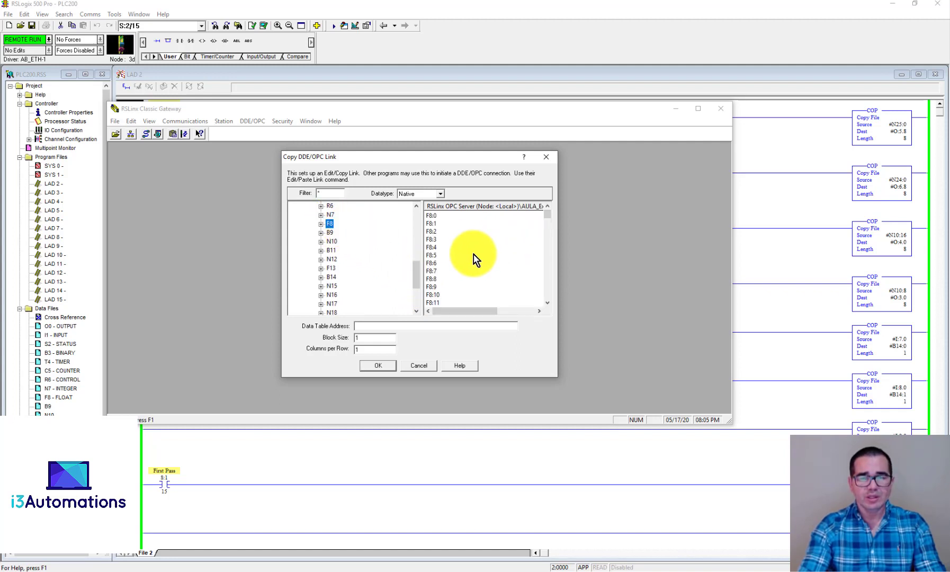
click(433, 263)
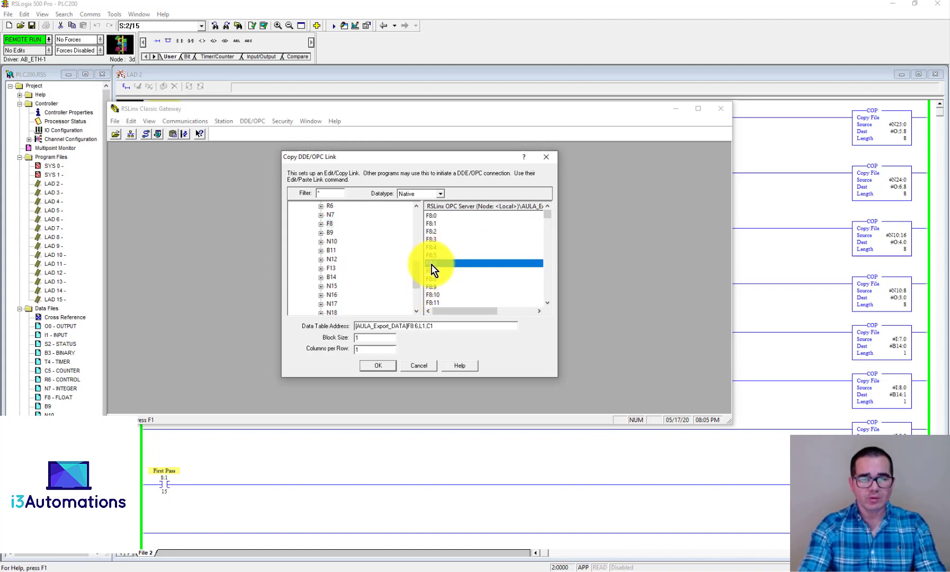
Step: Copy the F8:6 link, then launch Excel and create a blank workbook
click(380, 367)
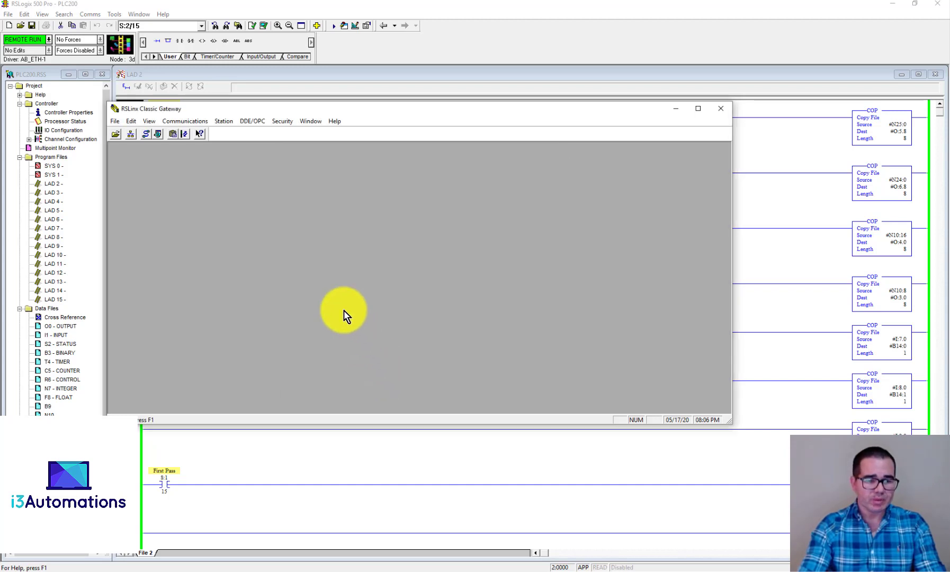
click(10, 568)
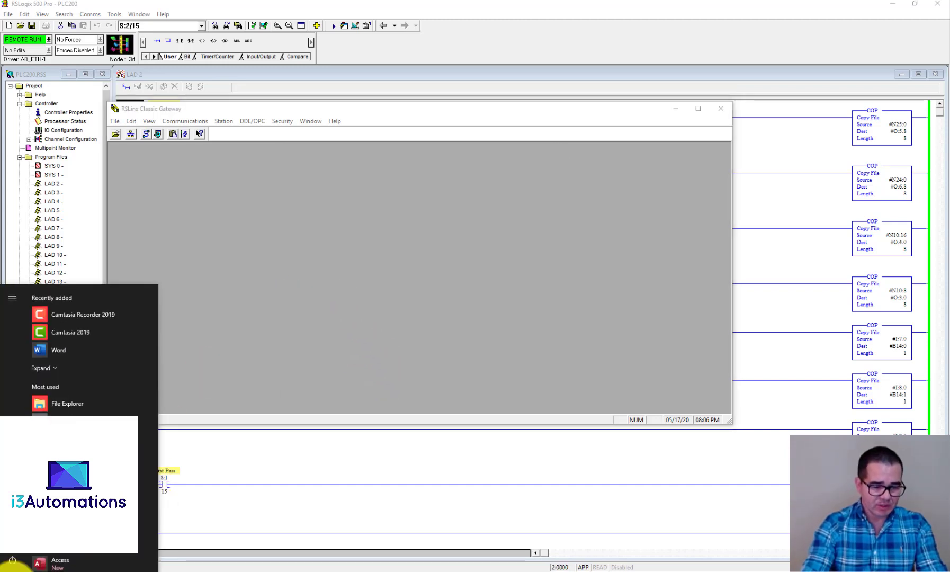
text(exce)
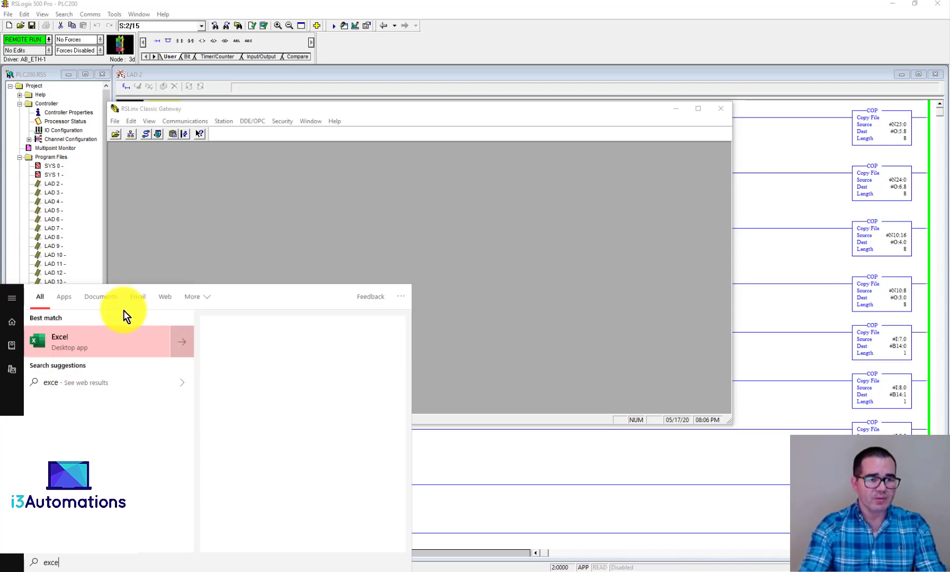
click(106, 346)
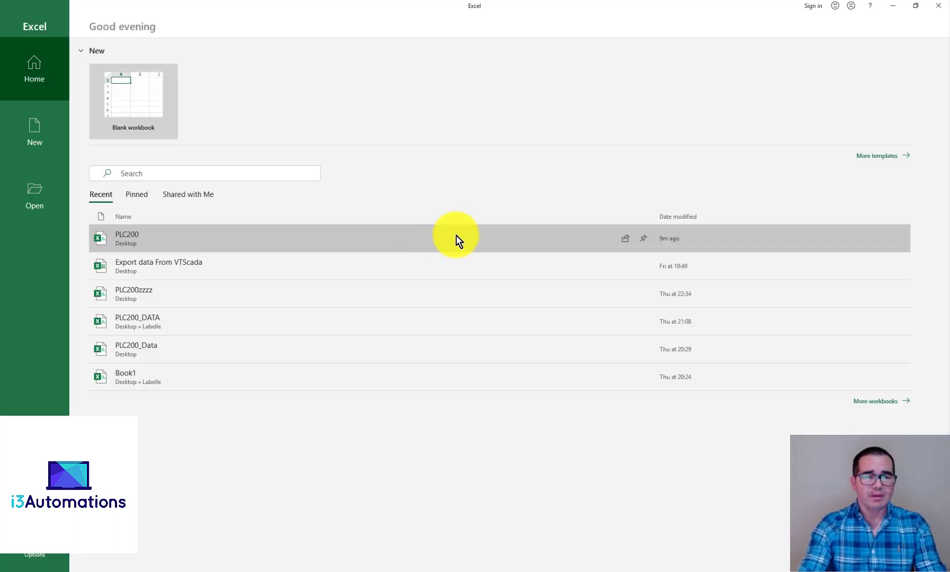
click(137, 93)
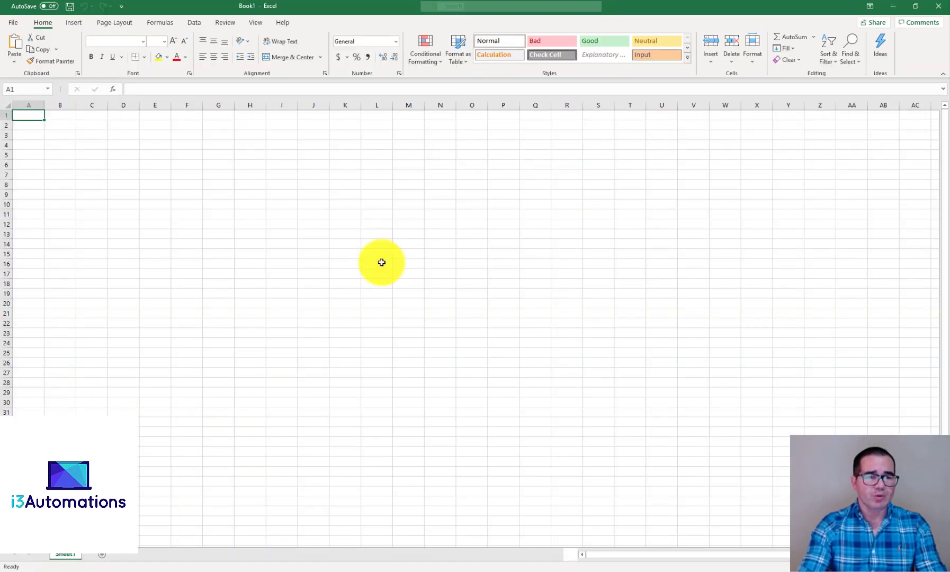
Step: Paste the F8:6 link into cell B2 as a live link using Paste Special
click(64, 126)
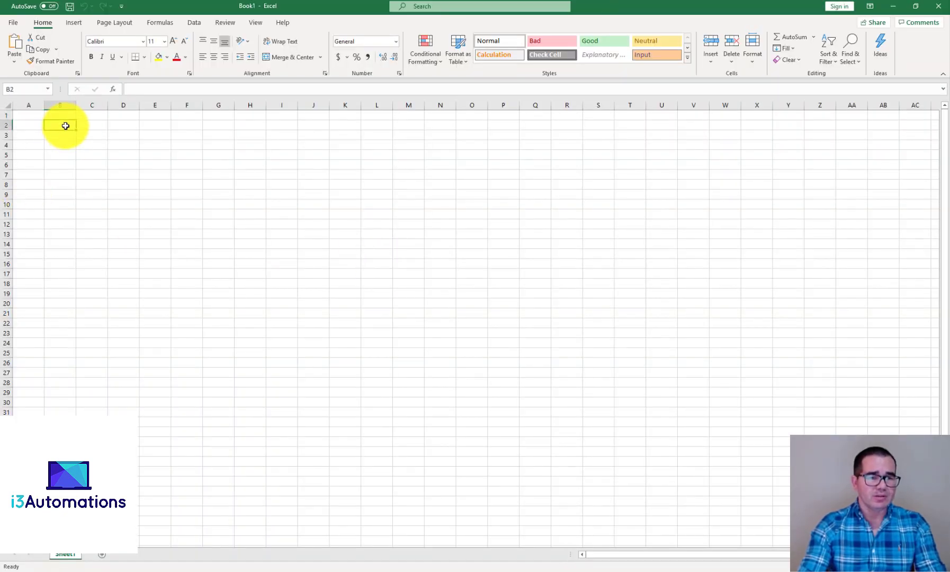
right_click(65, 126)
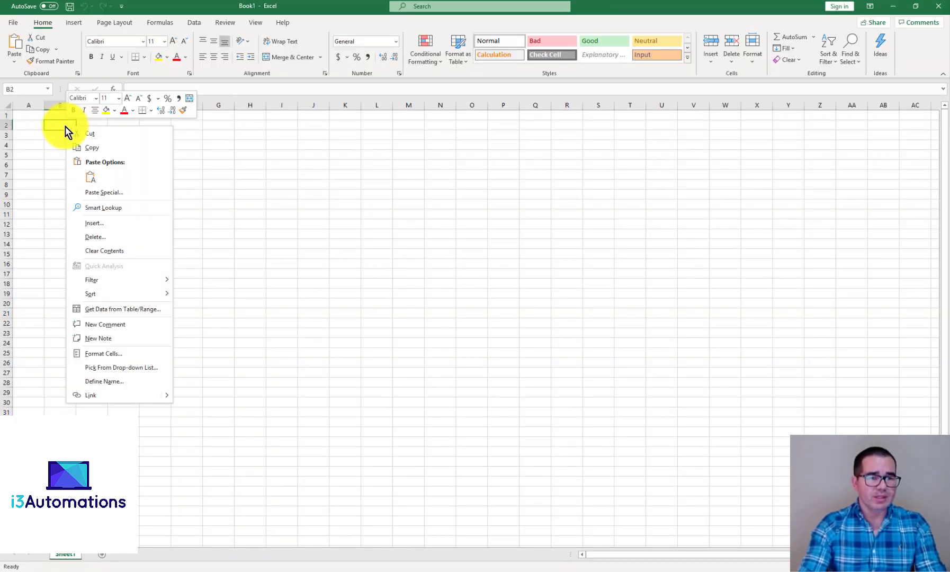
click(107, 193)
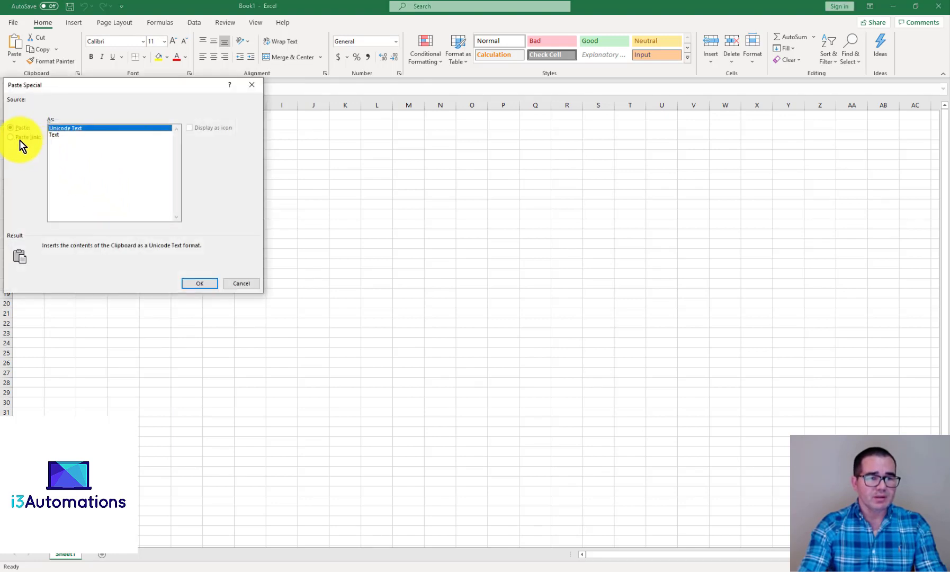
click(24, 137)
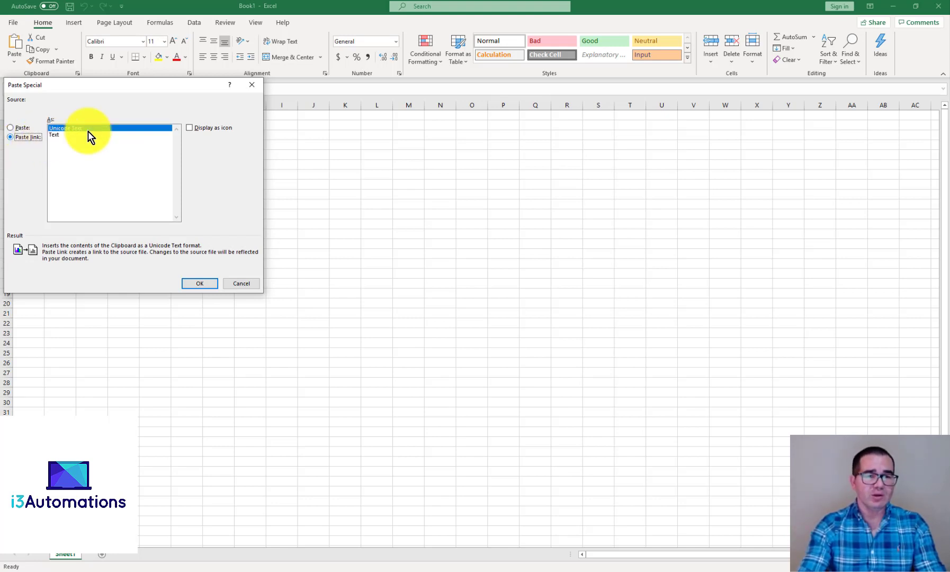
click(195, 285)
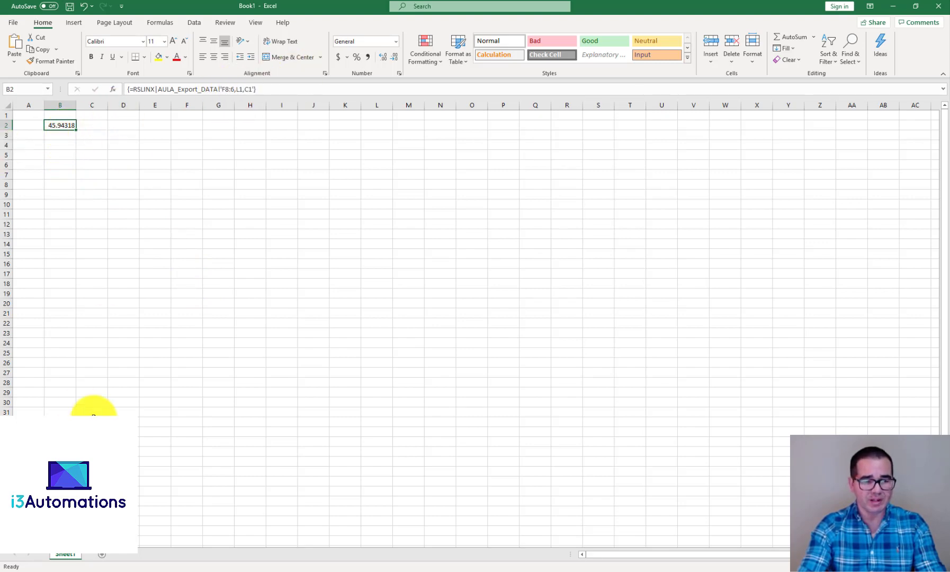
Step: Open data file F8 and cross-reference F8:6 to find the ADD instruction that writes it
click(159, 570)
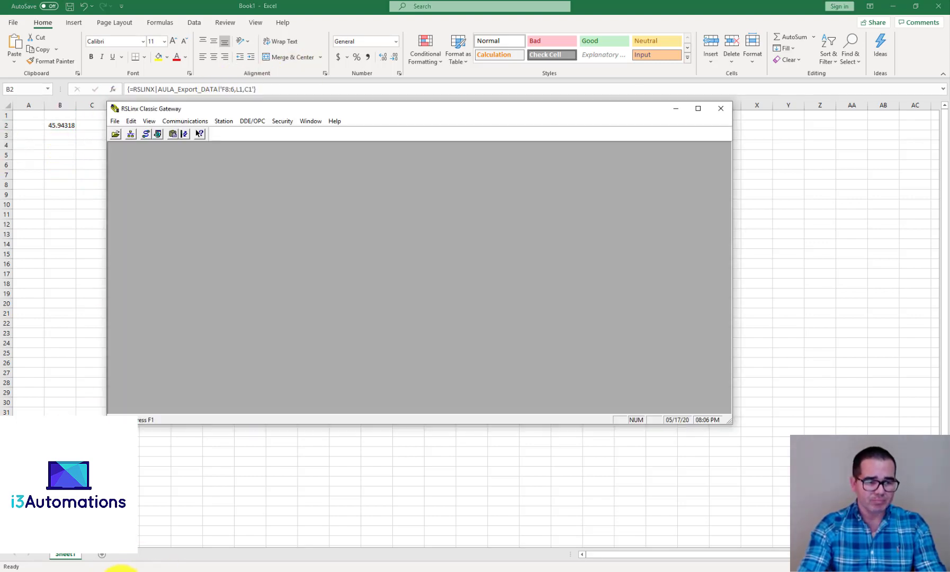
click(132, 570)
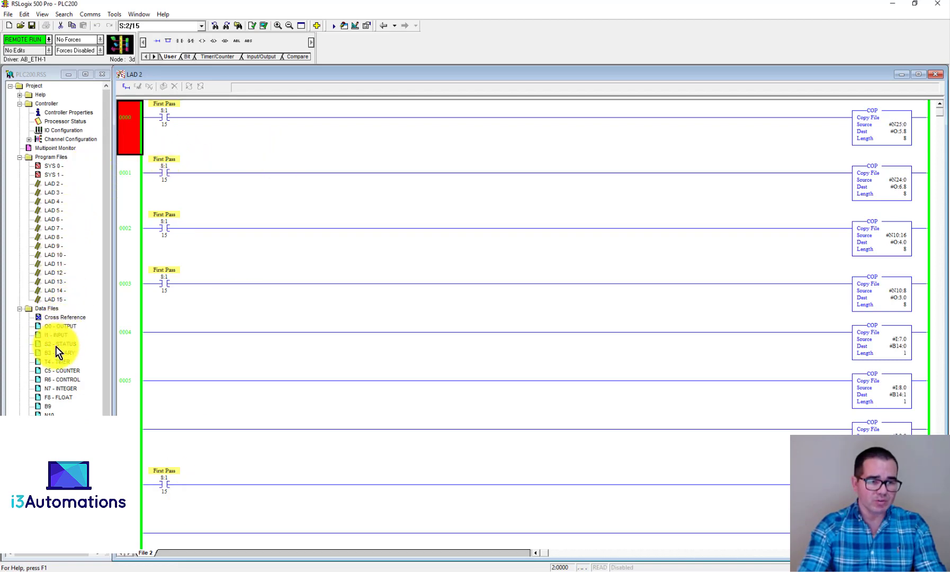
double_click(58, 398)
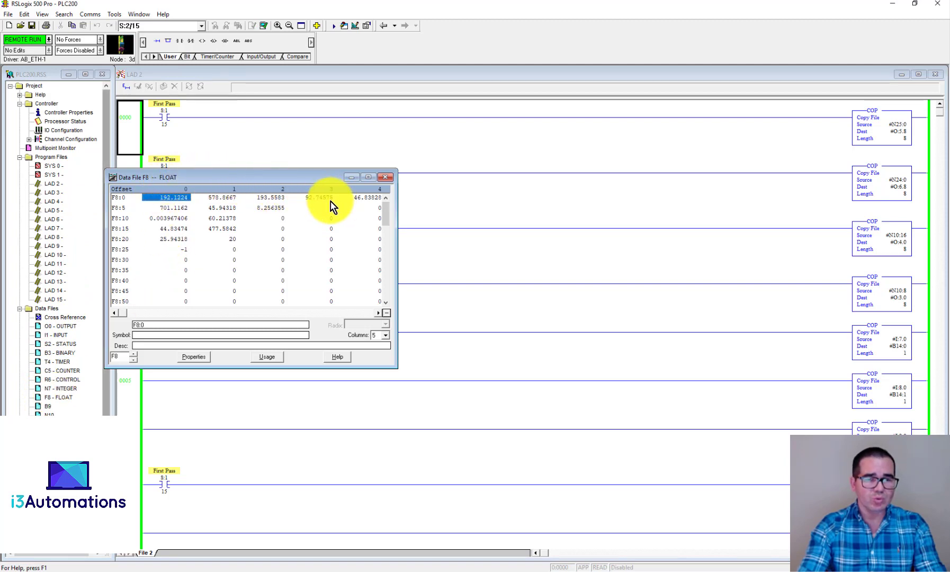
click(216, 209)
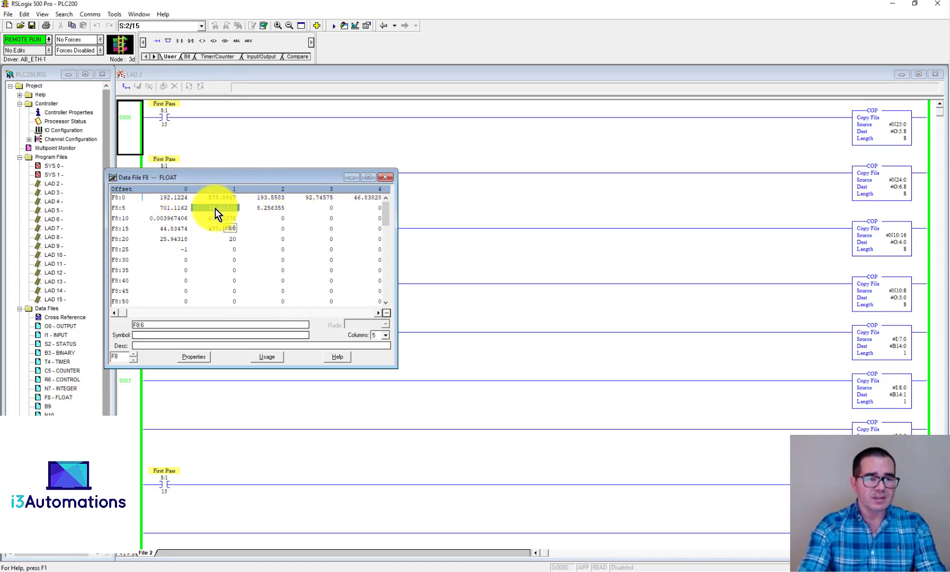
right_click(222, 214)
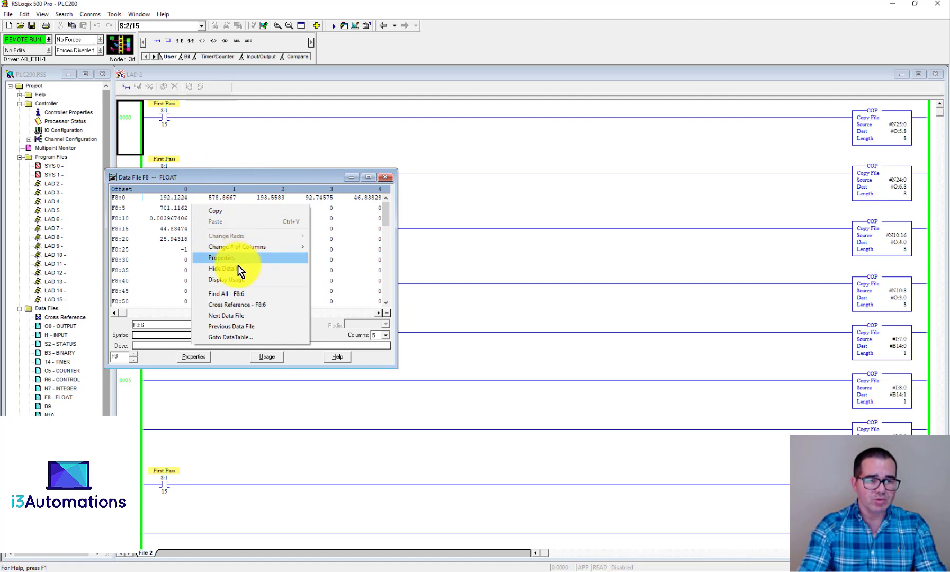
click(232, 306)
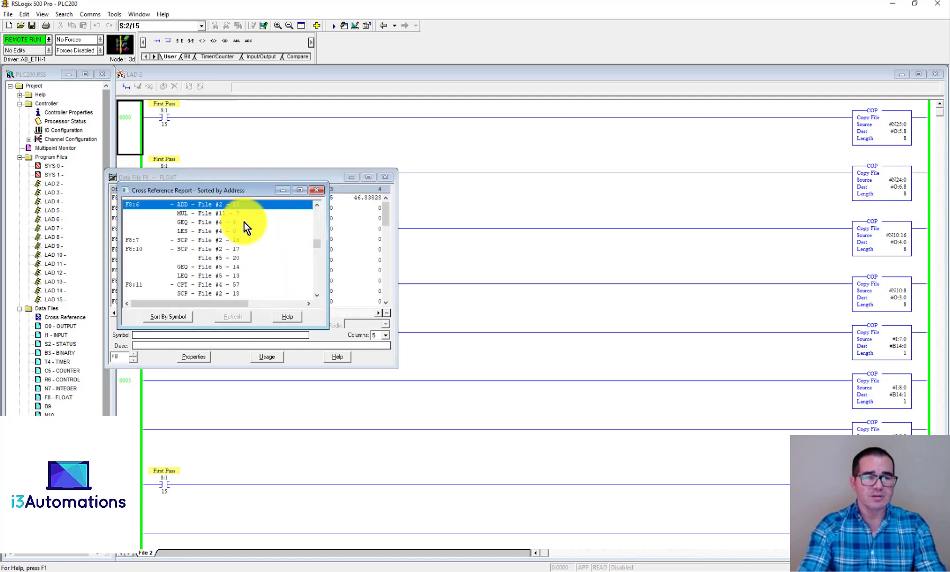
double_click(228, 207)
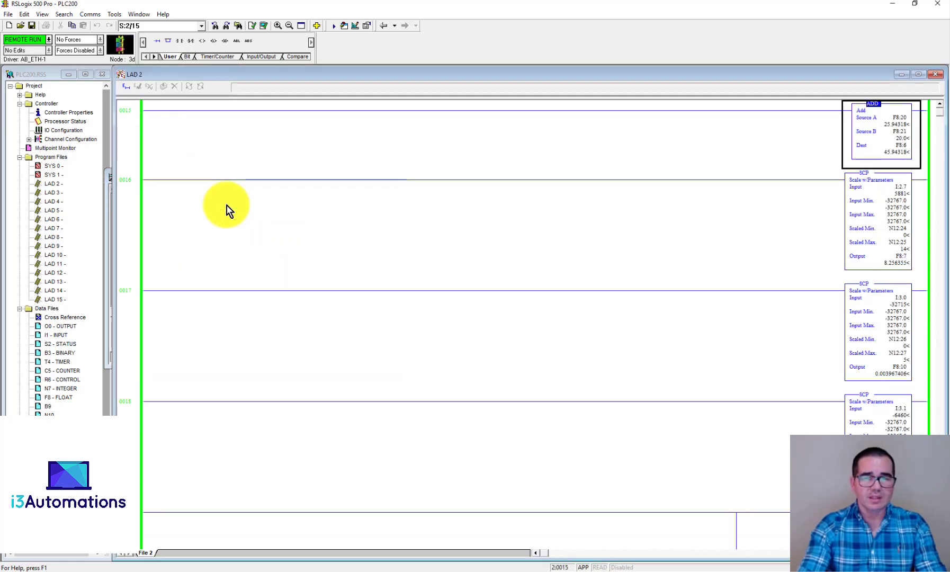
Step: Set the ADD's Source B to 1, then check Excel's B2 reading 26.94318
double_click(900, 138)
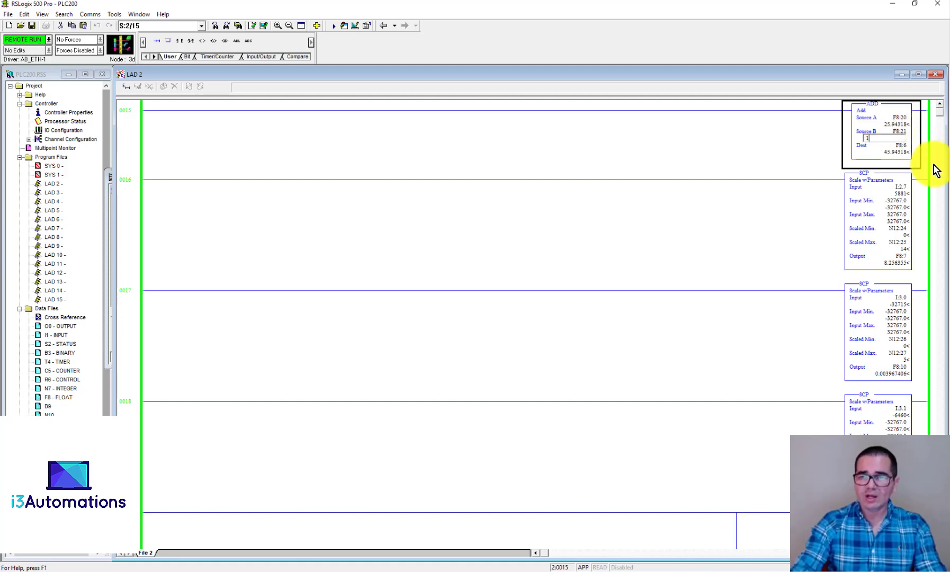
text(1)
key(Return)
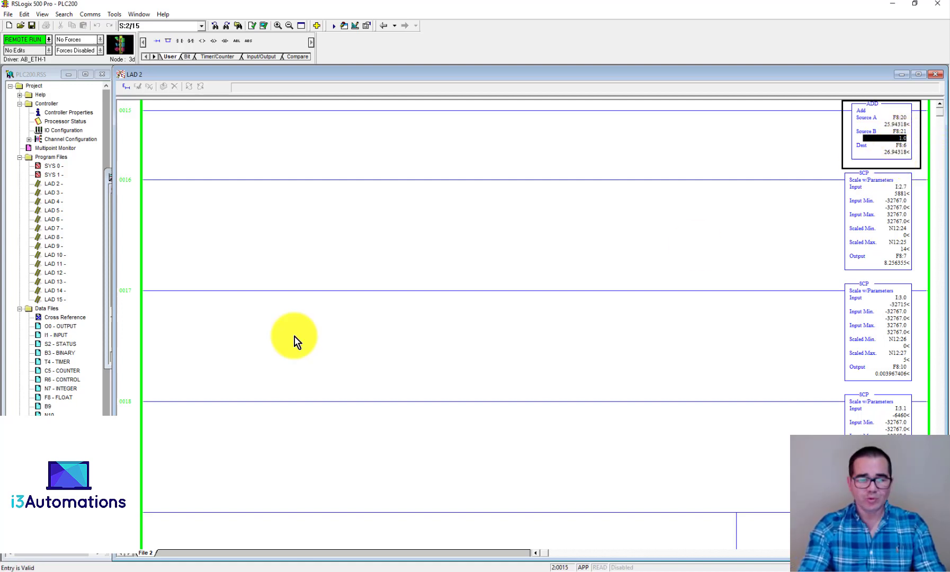
click(188, 569)
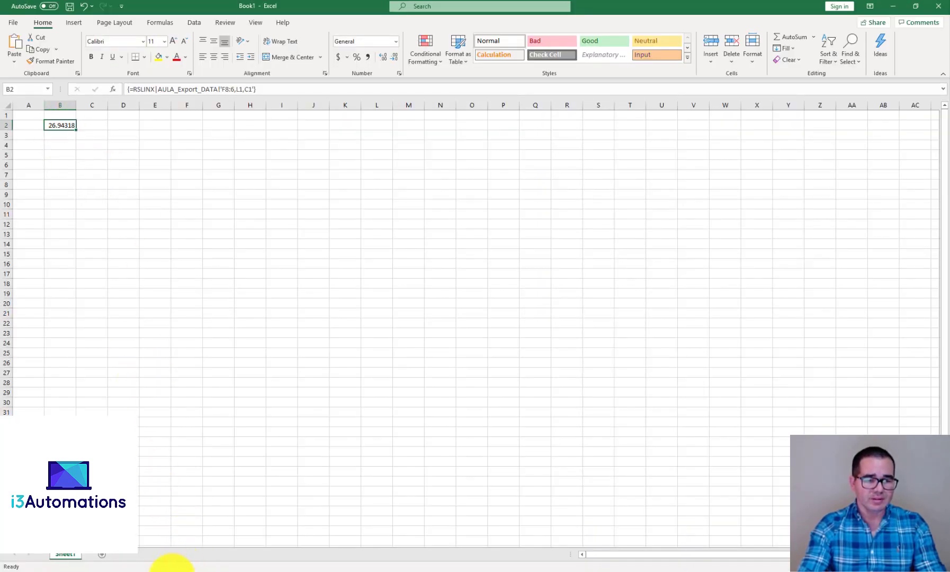
Step: Change the ADD's Source B to 10 and confirm Excel's B2 now reads 35.94318
click(130, 568)
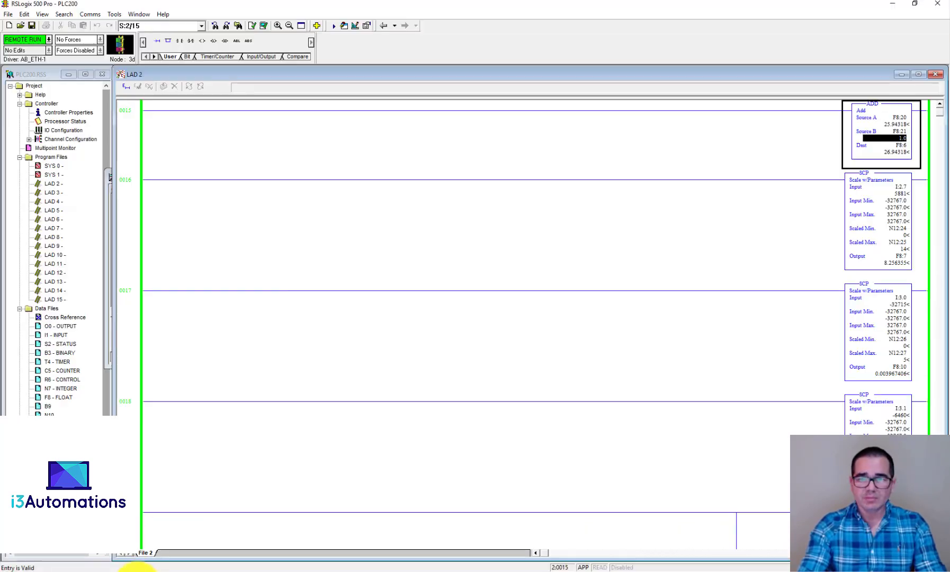
double_click(901, 139)
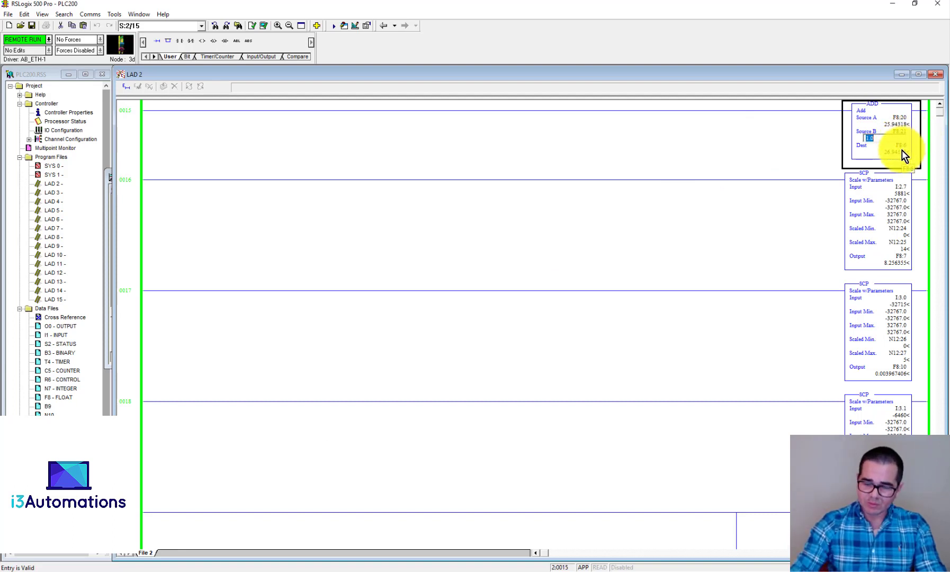
text(10)
key(Return)
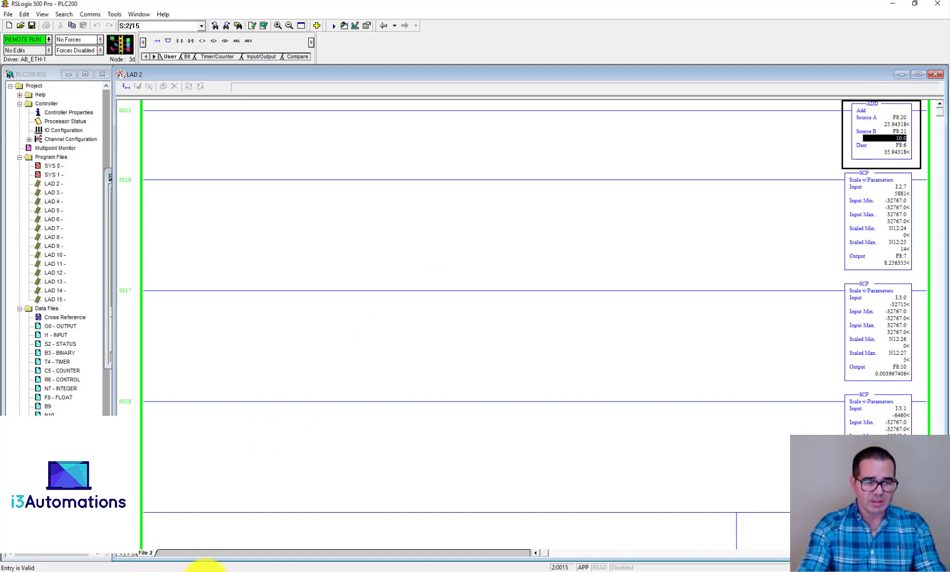
click(183, 569)
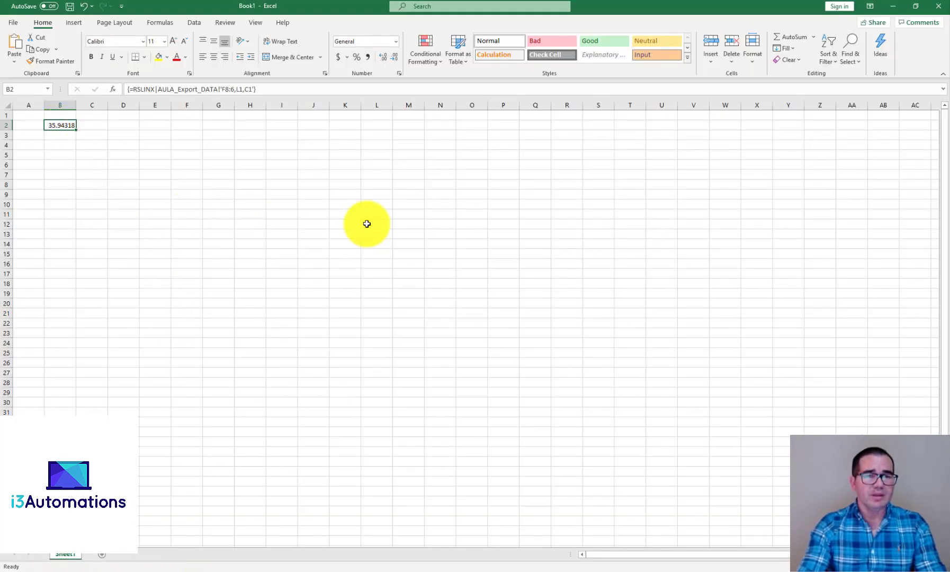
click(111, 163)
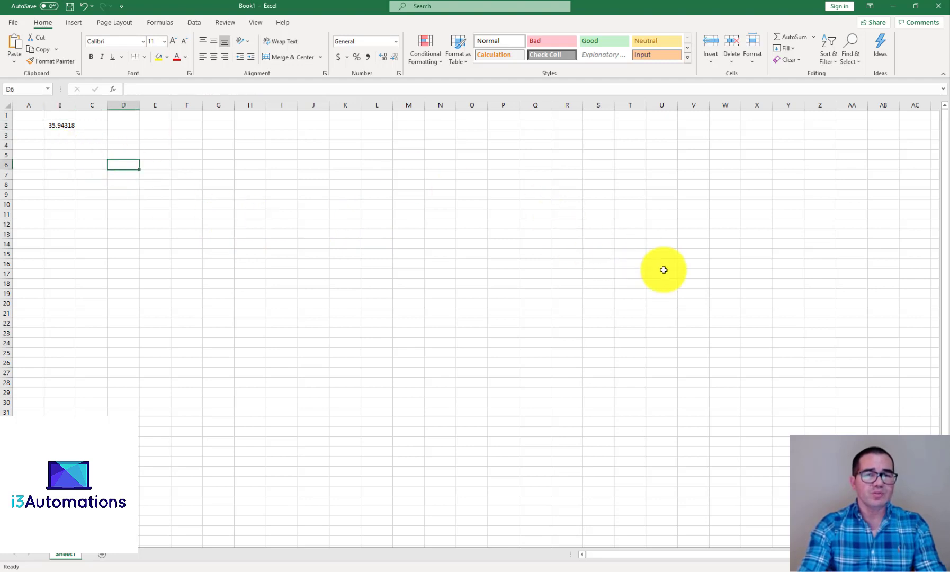